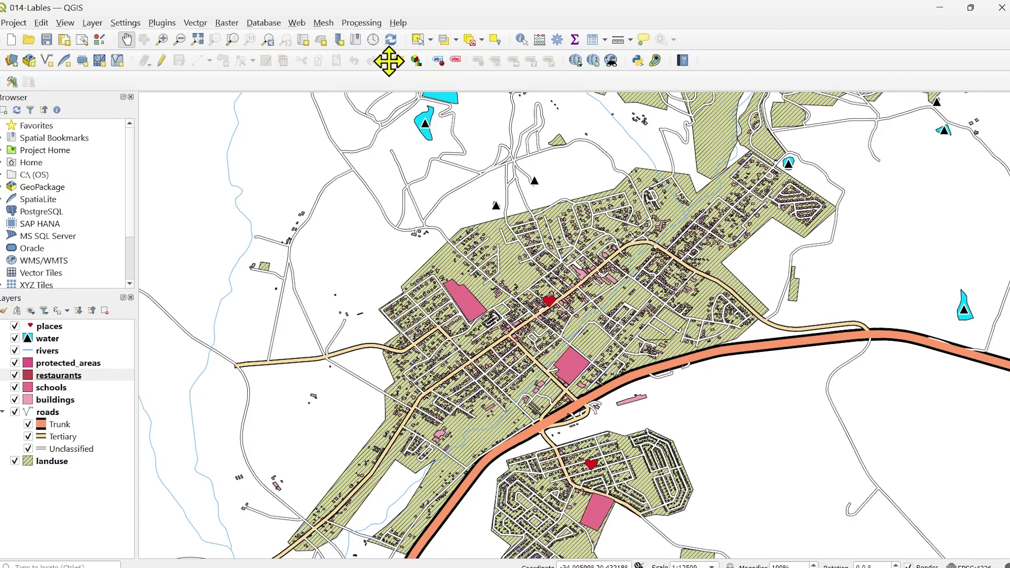
- Undock the Label Toolbar so it floats over the map, and dock it back in its row
{"action": "left_click_drag", "start_coordinate": [390, 60], "coordinate": [345, 133]}
{"action": "left_click_drag", "start_coordinate": [330, 265], "coordinate": [330, 265]}
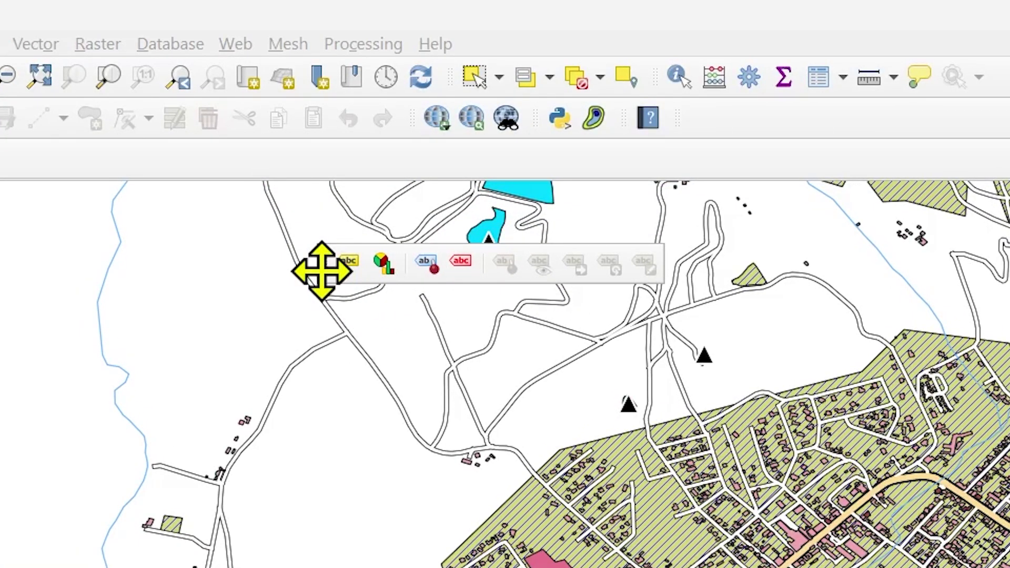
{"action": "left_click_drag", "start_coordinate": [321, 271], "coordinate": [398, 136]}
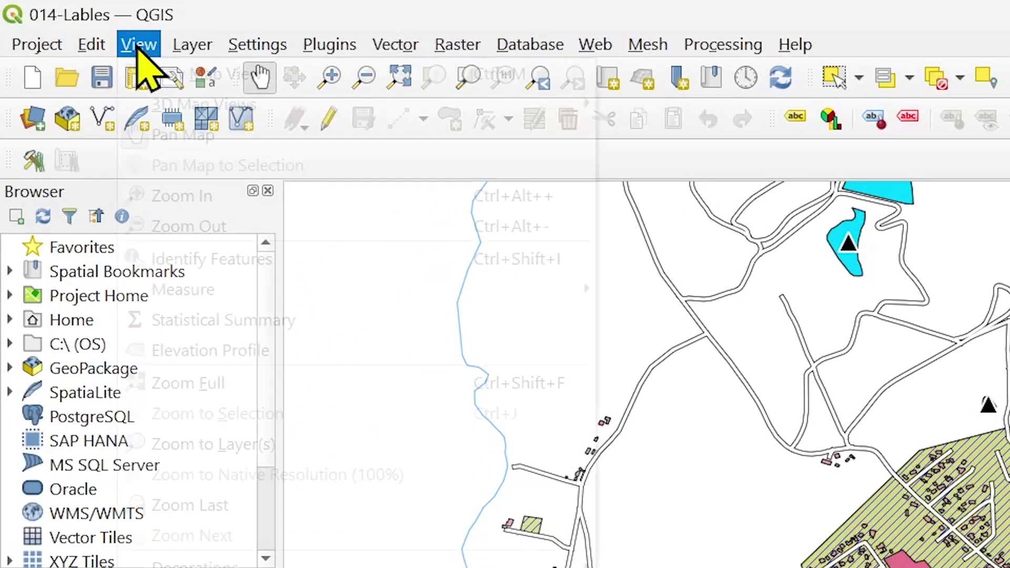
- Check in the list of available toolbars whether the Label Toolbar is enabled, and return to the town on the map
{"action": "left_click", "coordinate": [138, 48]}
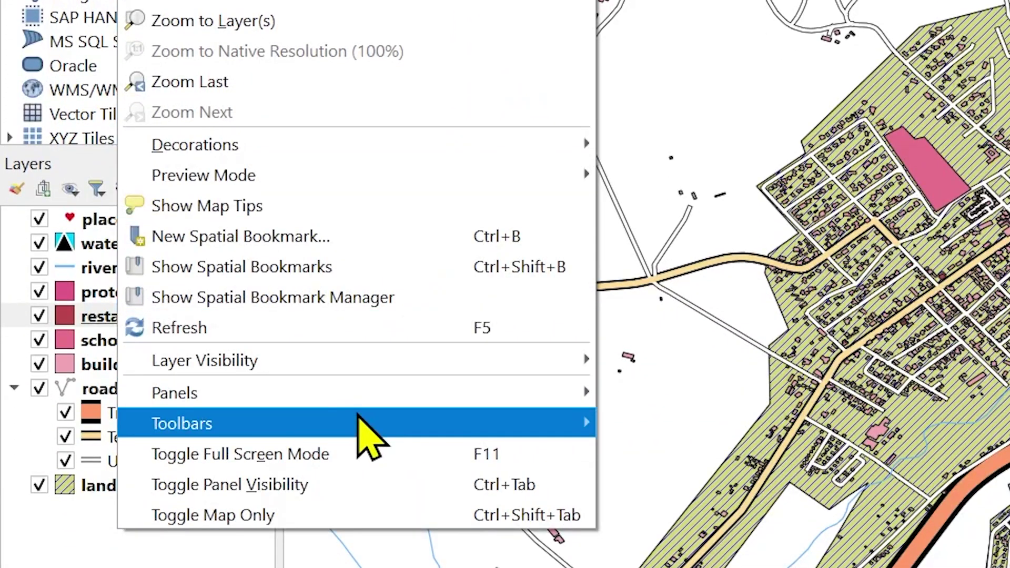
{"action": "mouse_move", "coordinate": [360, 416]}
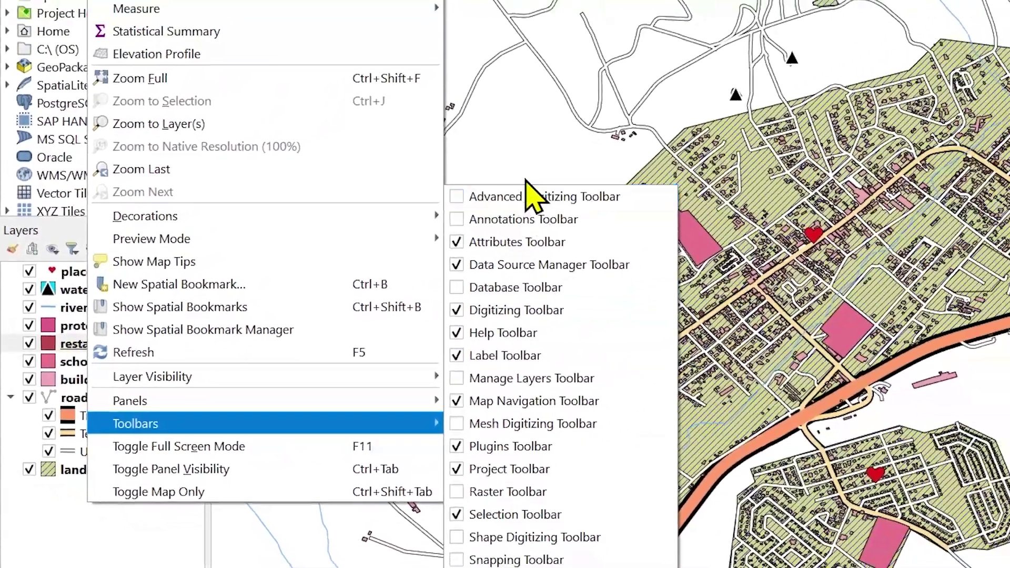
{"action": "left_click", "coordinate": [349, 226]}
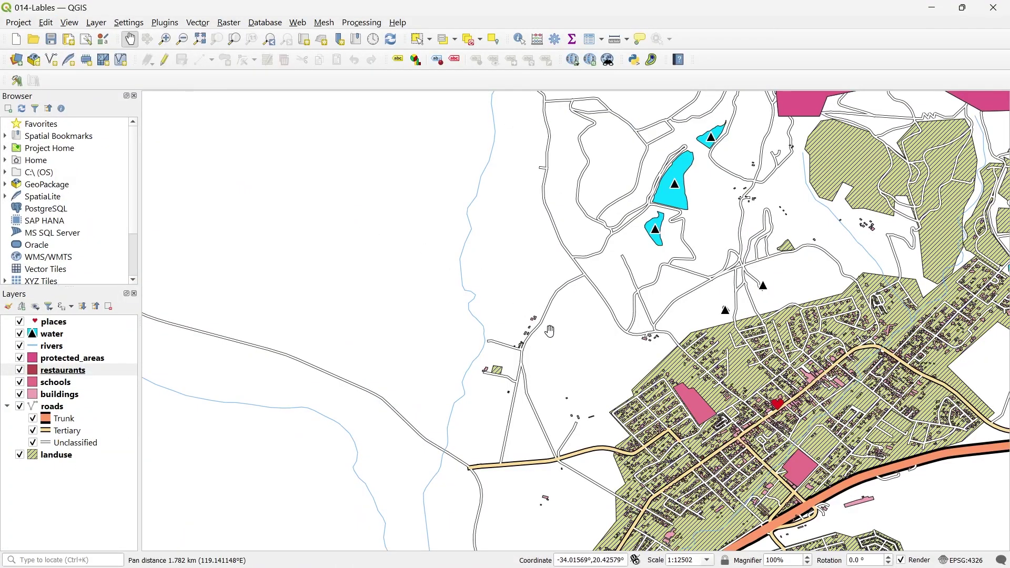
{"action": "left_click_drag", "start_coordinate": [550, 331], "coordinate": [347, 206]}
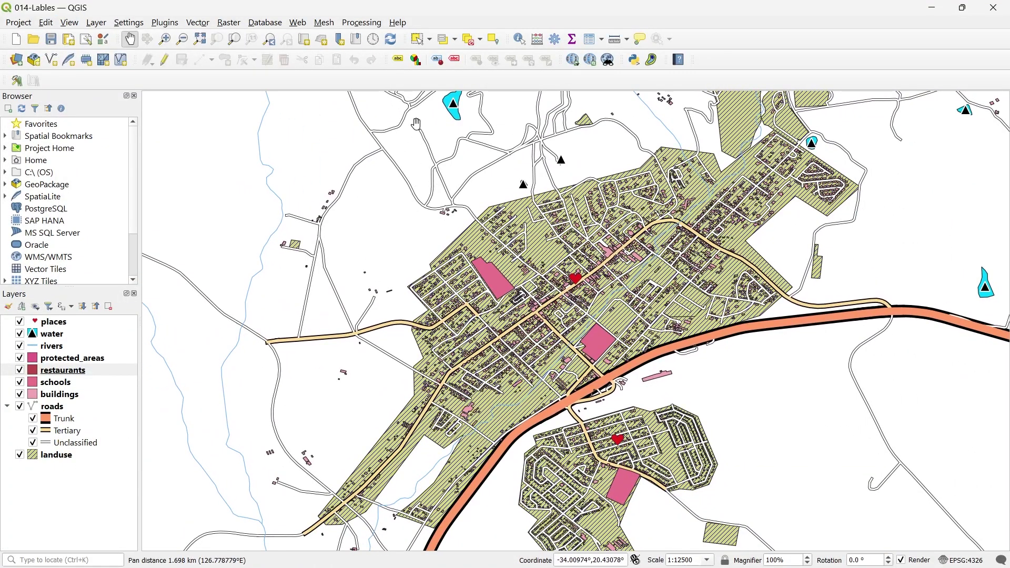
- Open the label properties of the places layer and set the labelling mode to Single Labels
{"action": "left_click", "coordinate": [93, 322]}
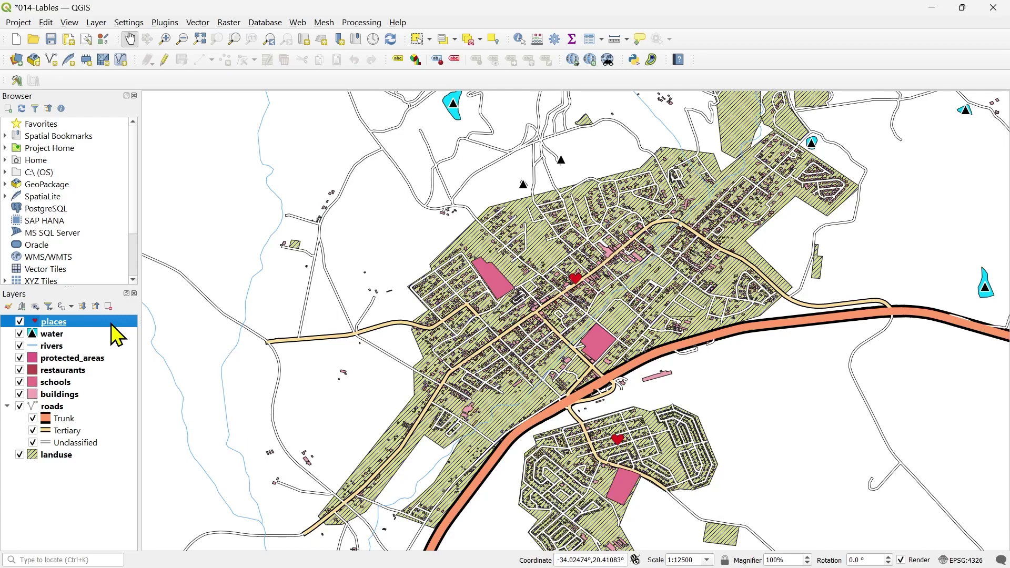
{"action": "double_click", "coordinate": [112, 325]}
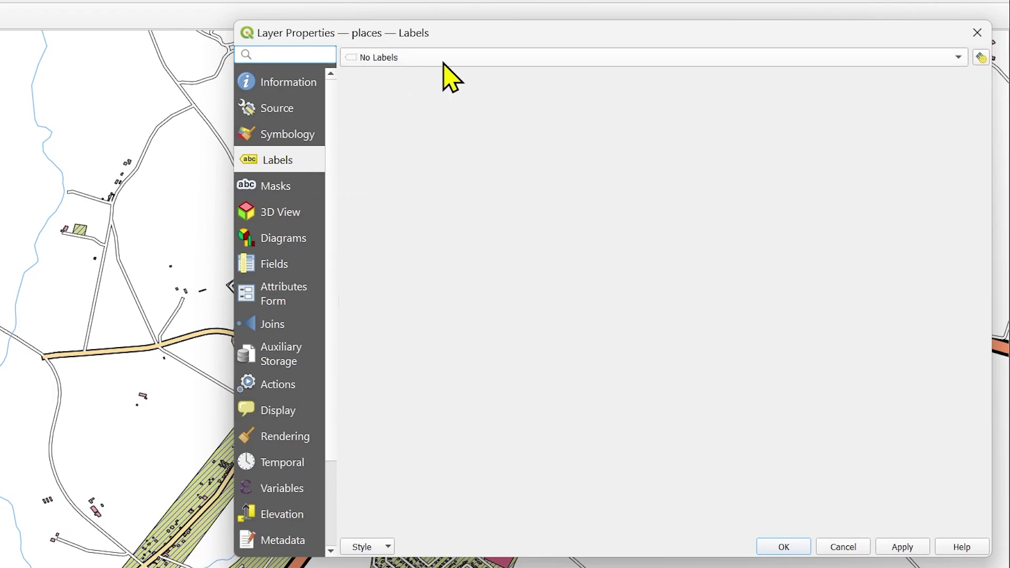
{"action": "left_click", "coordinate": [443, 61]}
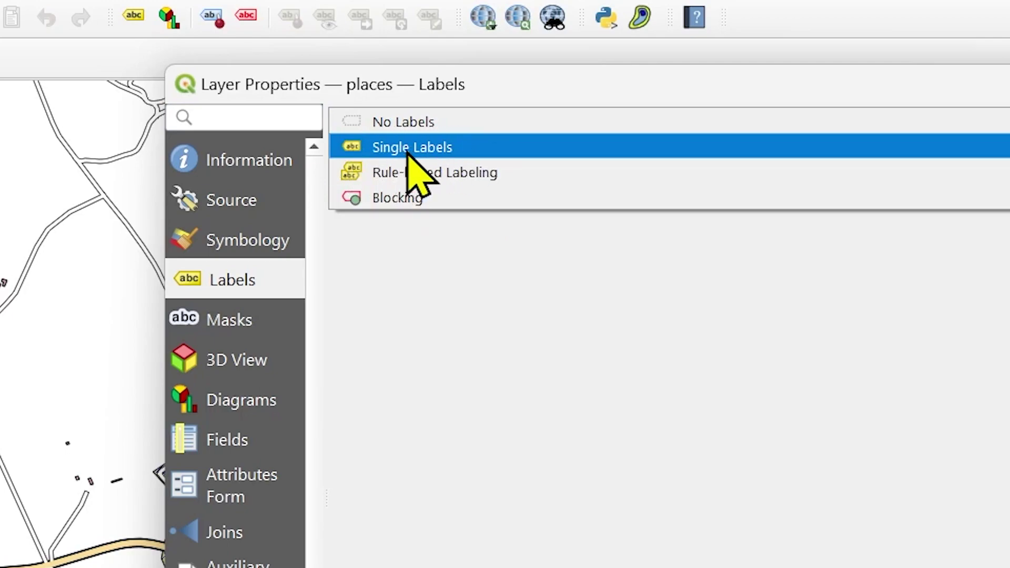
{"action": "left_click", "coordinate": [445, 152]}
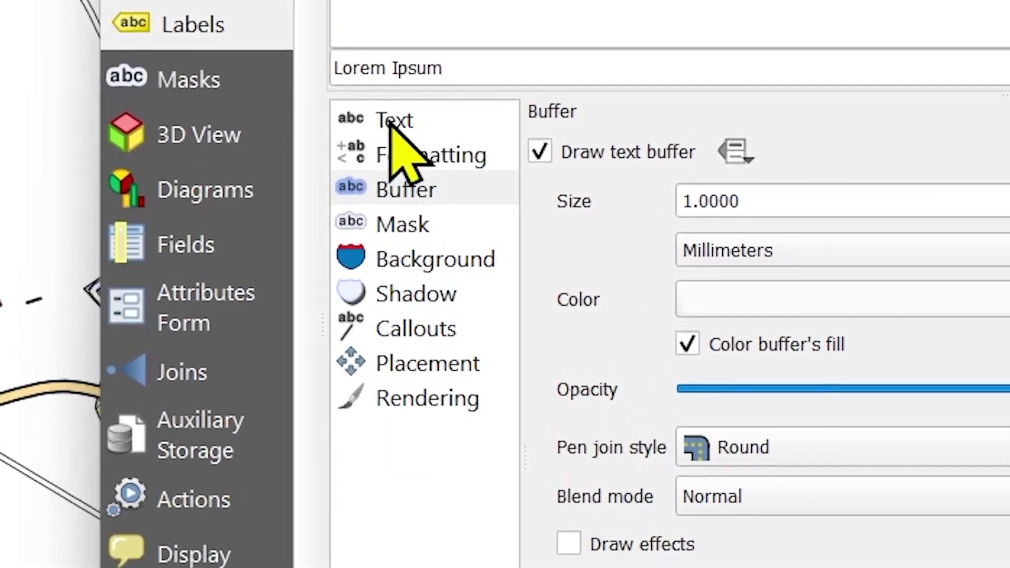
- Look through the text, formatting and buffer settings in the places layer's label properties
{"action": "left_click", "coordinate": [402, 129]}
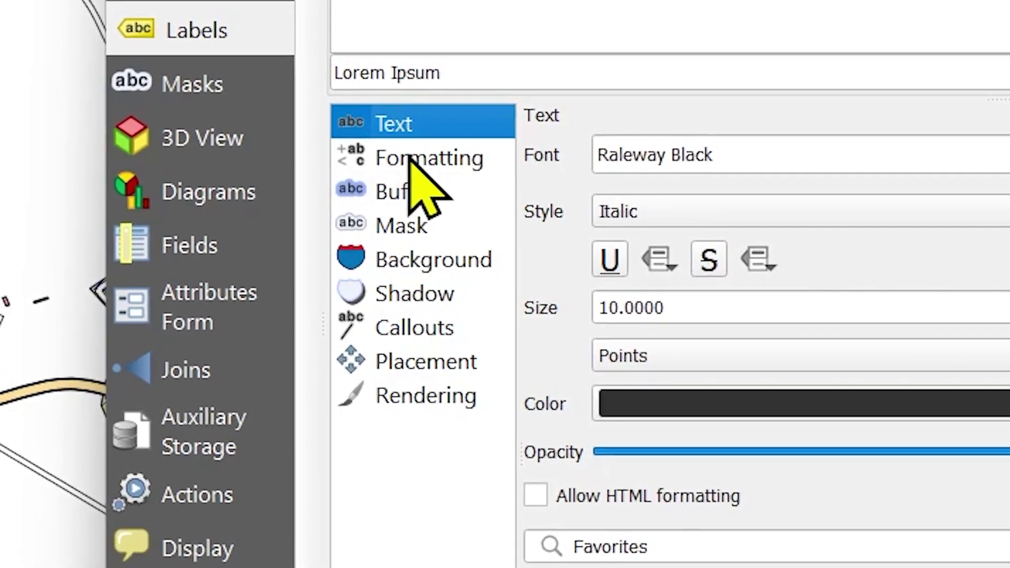
{"action": "left_click", "coordinate": [413, 160]}
{"action": "left_click", "coordinate": [406, 192]}
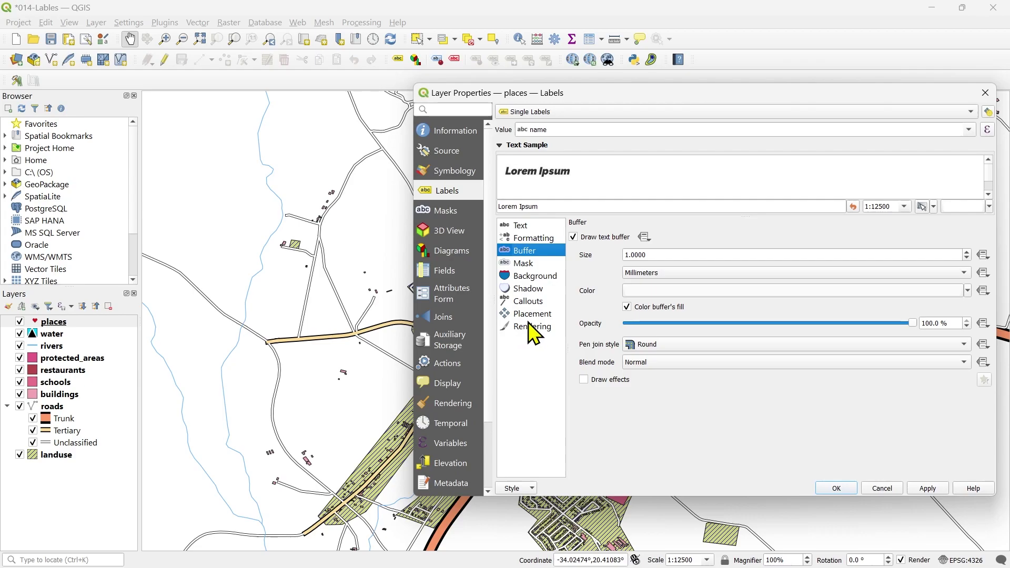
- Set the places layer's labelling mode to No Labels and accept the layer properties
{"action": "left_click", "coordinate": [551, 113]}
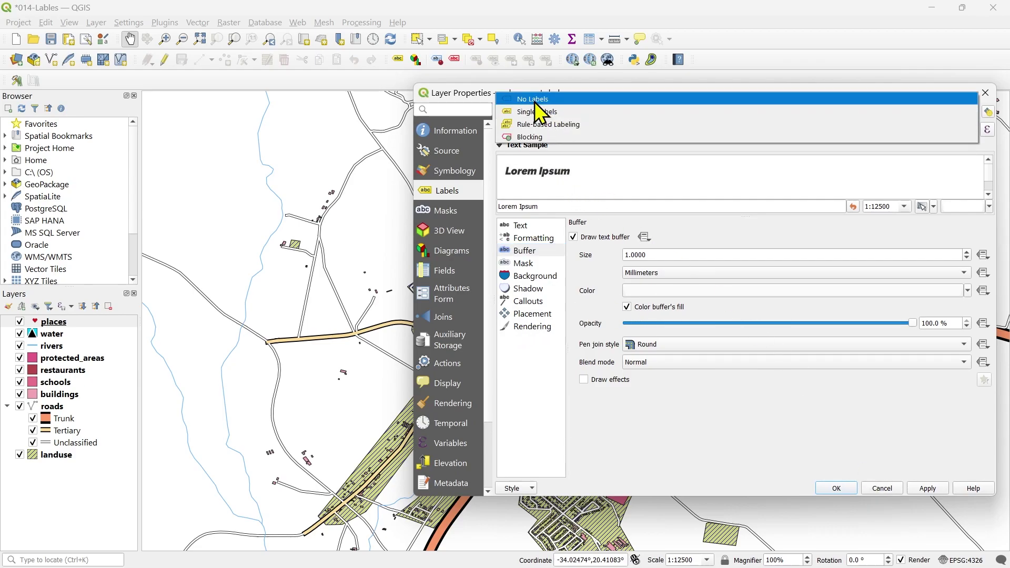
{"action": "left_click", "coordinate": [538, 100]}
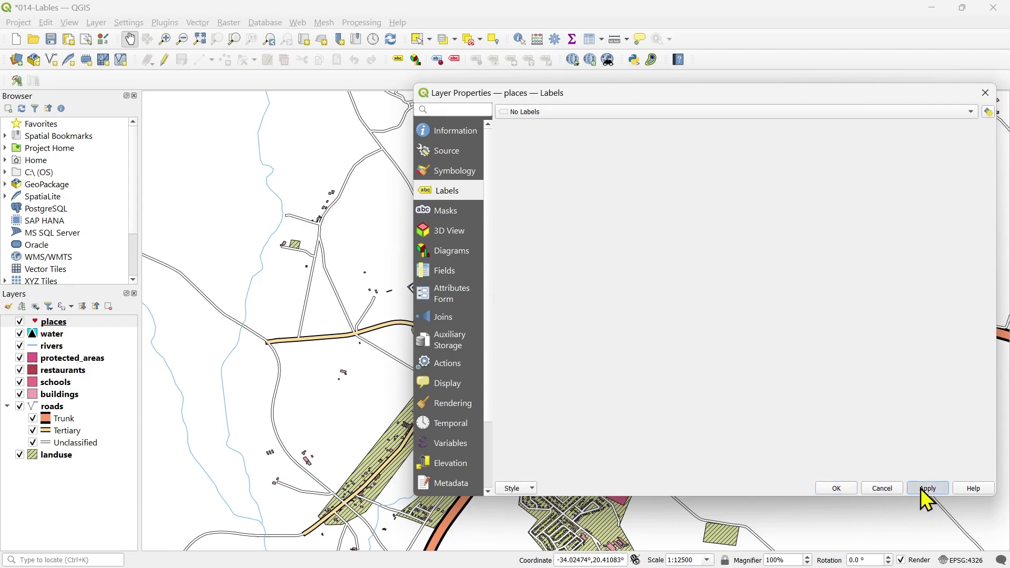
{"action": "left_click", "coordinate": [837, 488]}
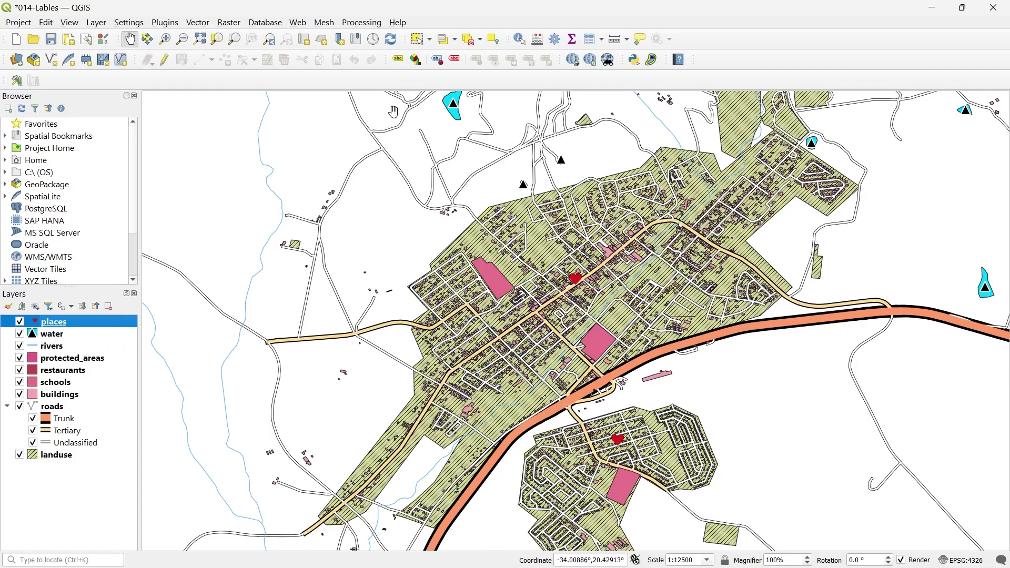
- Show the label options for the places layer in Layer Styling and enable Single Labels
{"action": "left_click", "coordinate": [398, 63]}
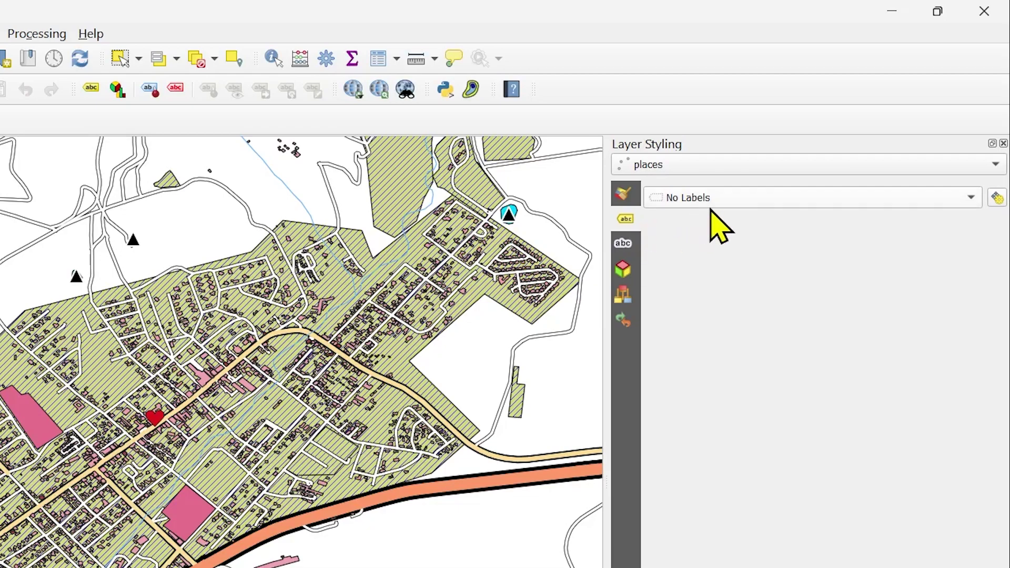
{"action": "left_click", "coordinate": [734, 202]}
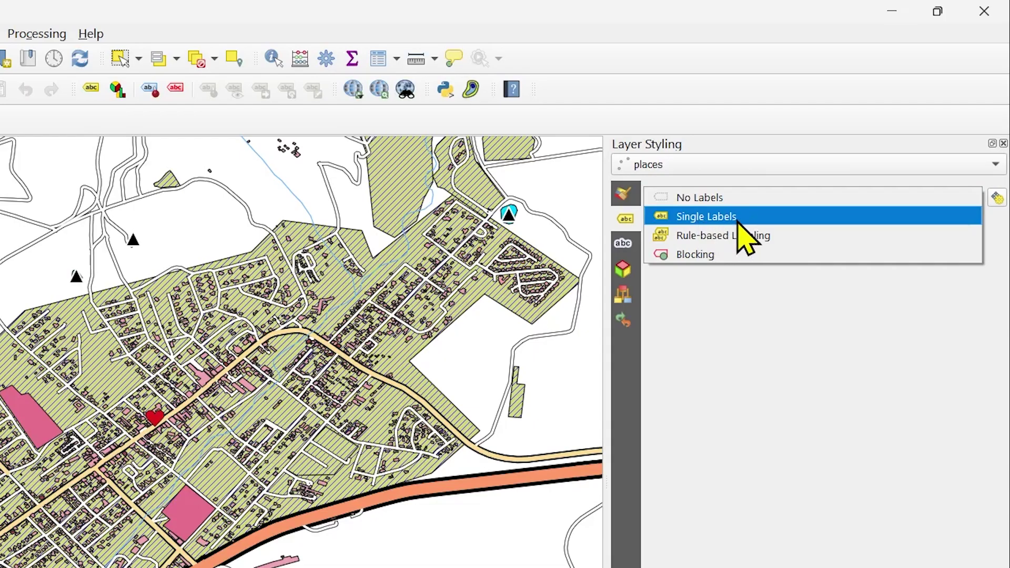
{"action": "left_click", "coordinate": [738, 222]}
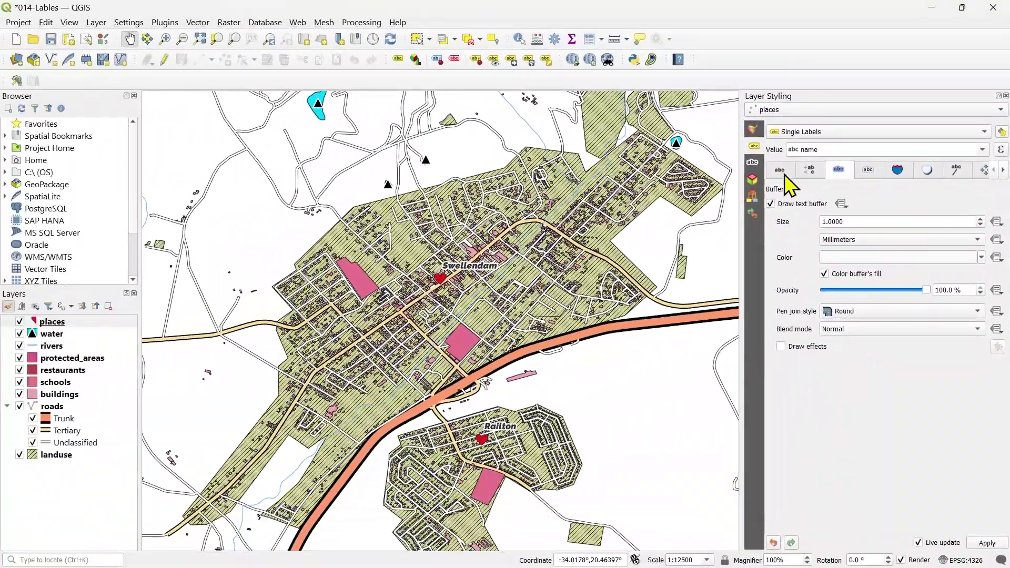
- Try a text size of 15 points for the places labels and set it back to 10 points
{"action": "scroll", "coordinate": [493, 277], "scroll_direction": "up", "scroll_amount": 1}
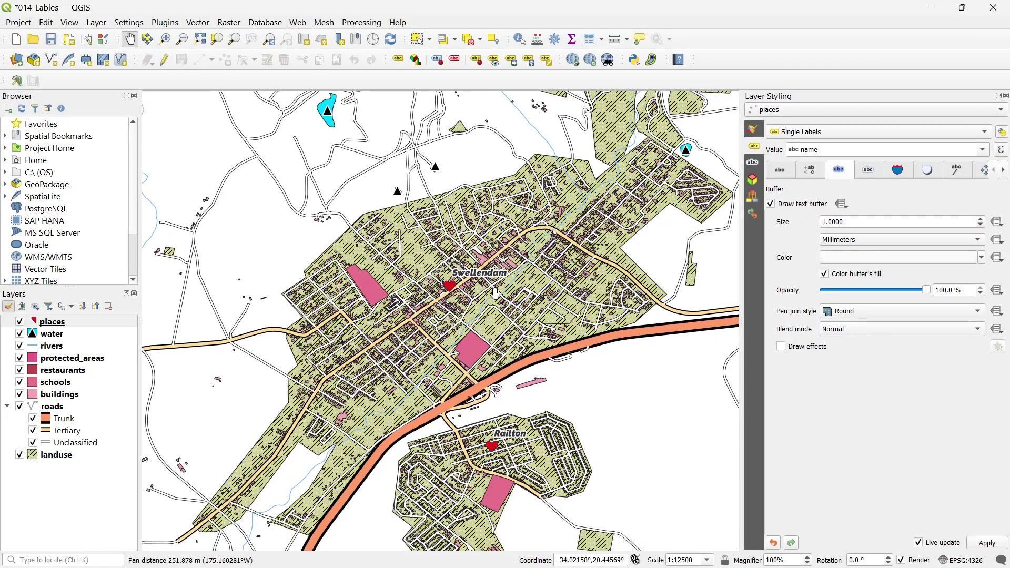
{"action": "scroll", "coordinate": [485, 280], "scroll_direction": "up", "scroll_amount": 1}
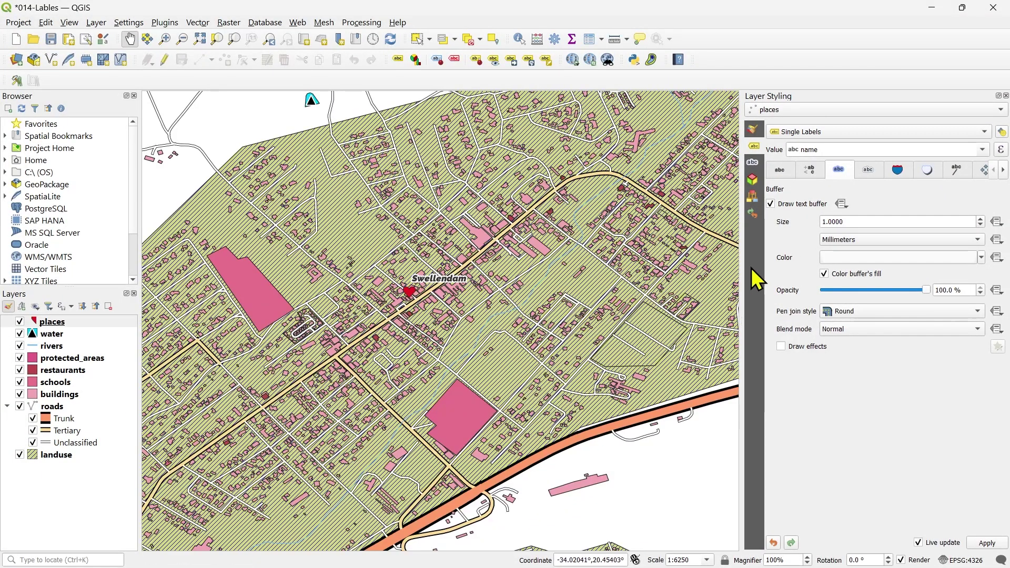
{"action": "left_click", "coordinate": [781, 172]}
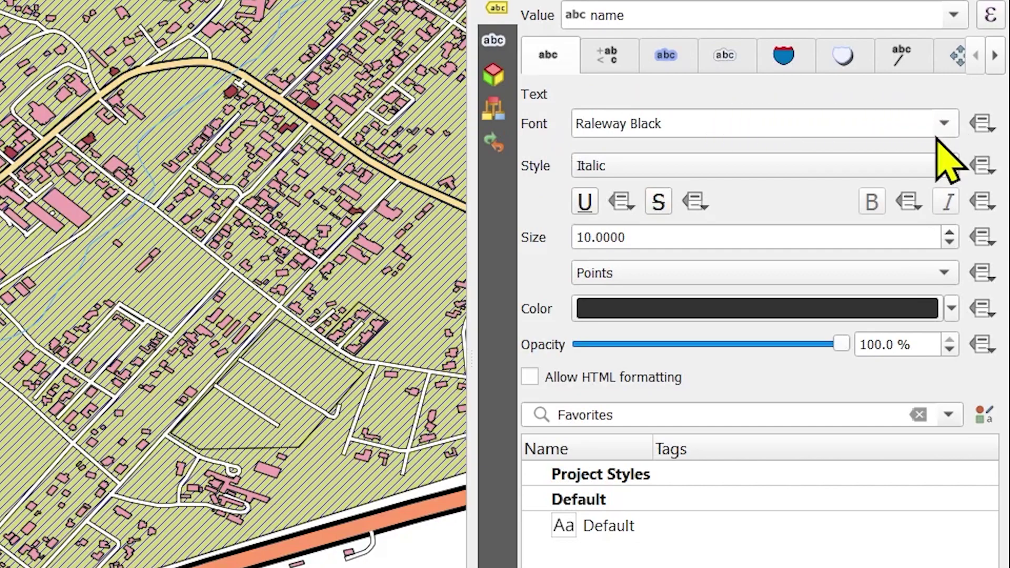
{"action": "left_click", "coordinate": [661, 164]}
{"action": "left_click", "coordinate": [661, 165]}
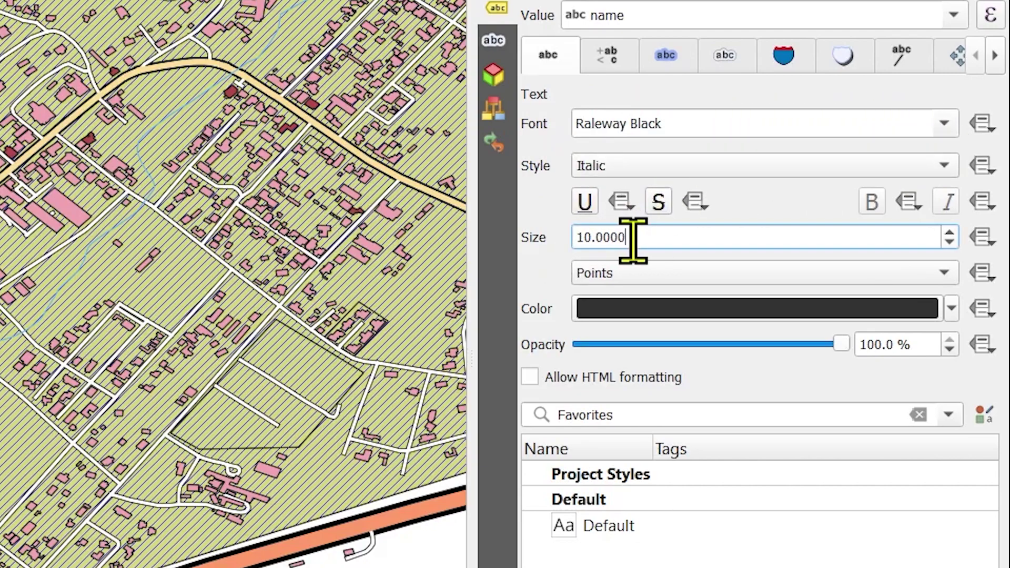
{"action": "left_click_drag", "start_coordinate": [640, 239], "coordinate": [553, 263]}
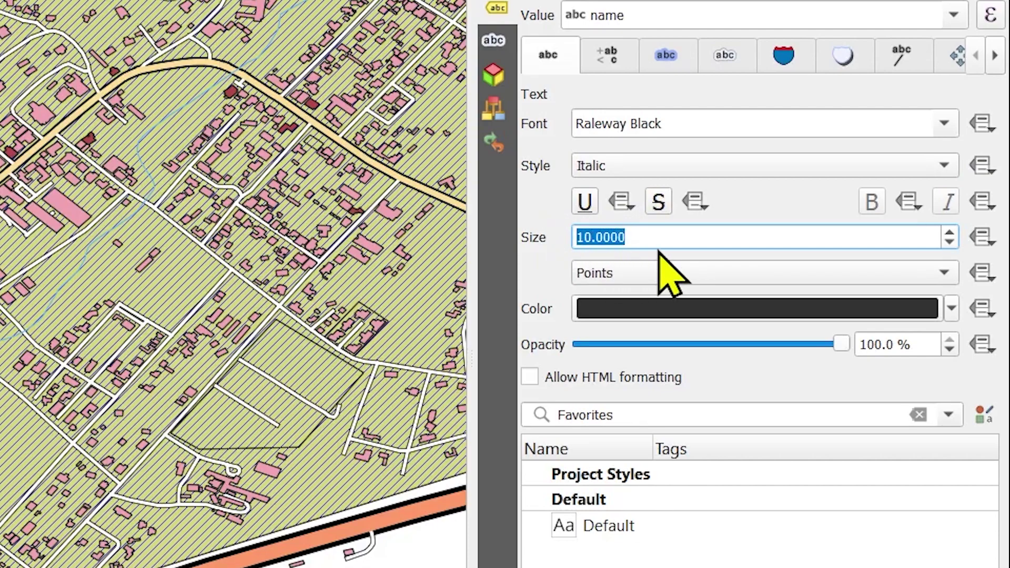
{"action": "type", "text": "15"}
{"action": "key", "text": "Return"}
{"action": "type", "text": "10"}
{"action": "key", "text": "Return"}
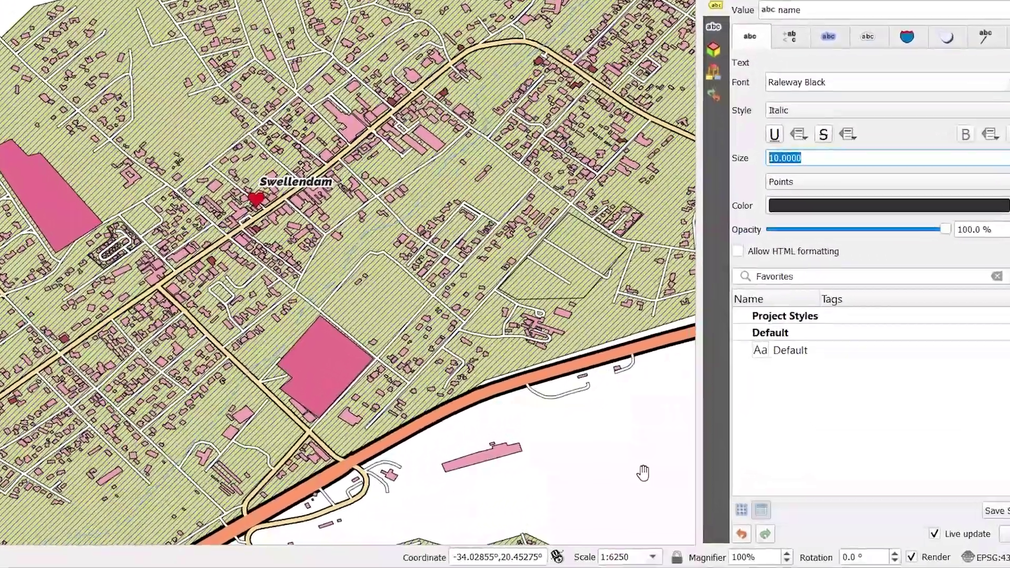
- Set the map scale to 1:100000 and try 15-point places labels before returning them to 10 points
{"action": "left_click", "coordinate": [655, 557]}
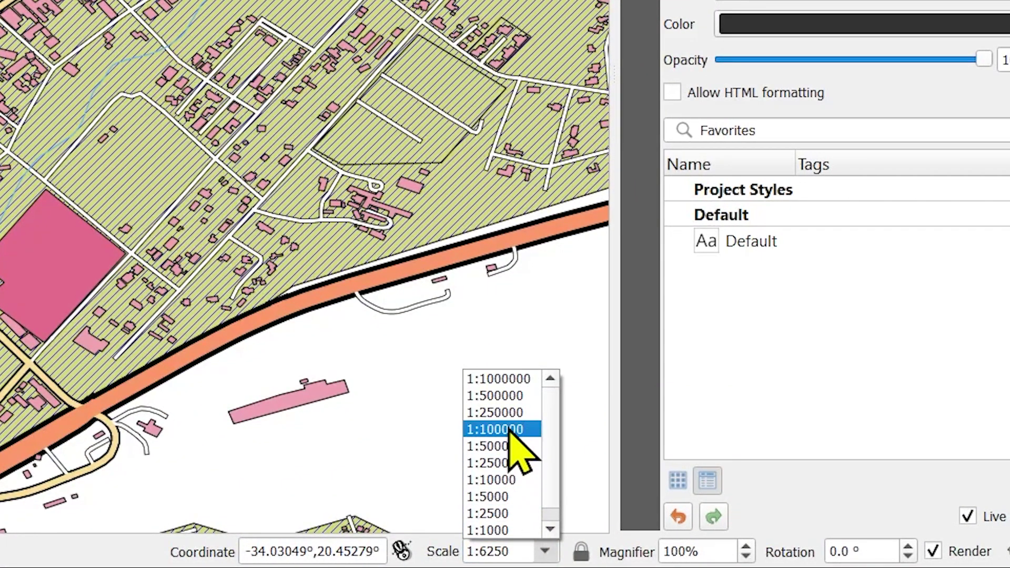
{"action": "left_click", "coordinate": [497, 430]}
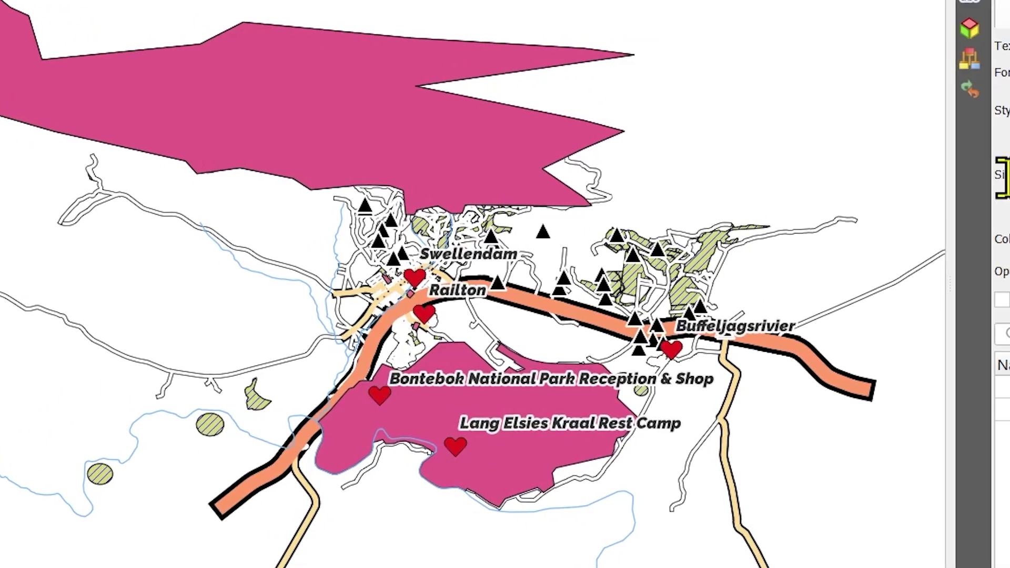
{"action": "left_click_drag", "start_coordinate": [786, 174], "coordinate": [703, 178]}
{"action": "type", "text": "15"}
{"action": "key", "text": "Return"}
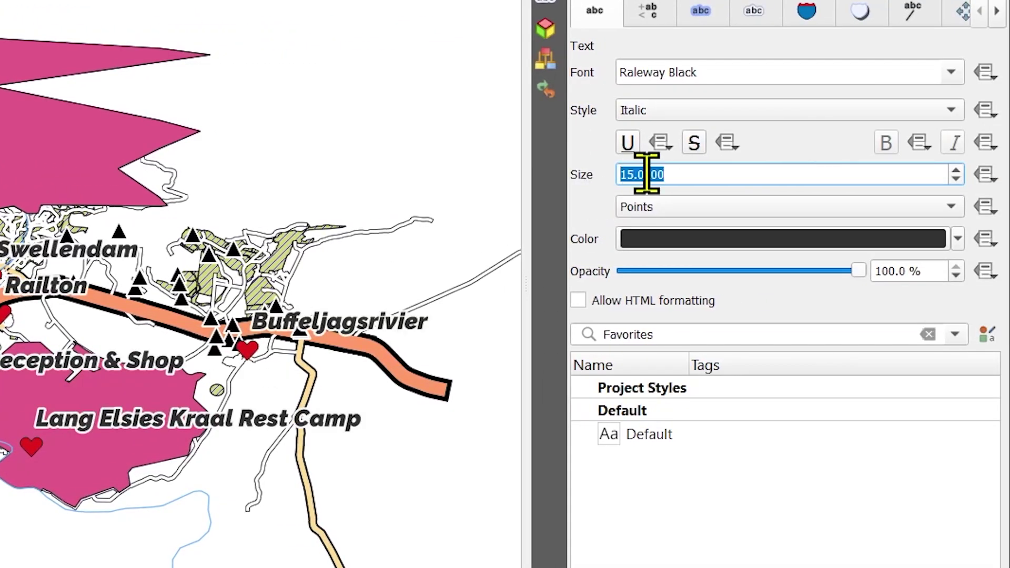
{"action": "type", "text": "10"}
{"action": "key", "text": "Return"}
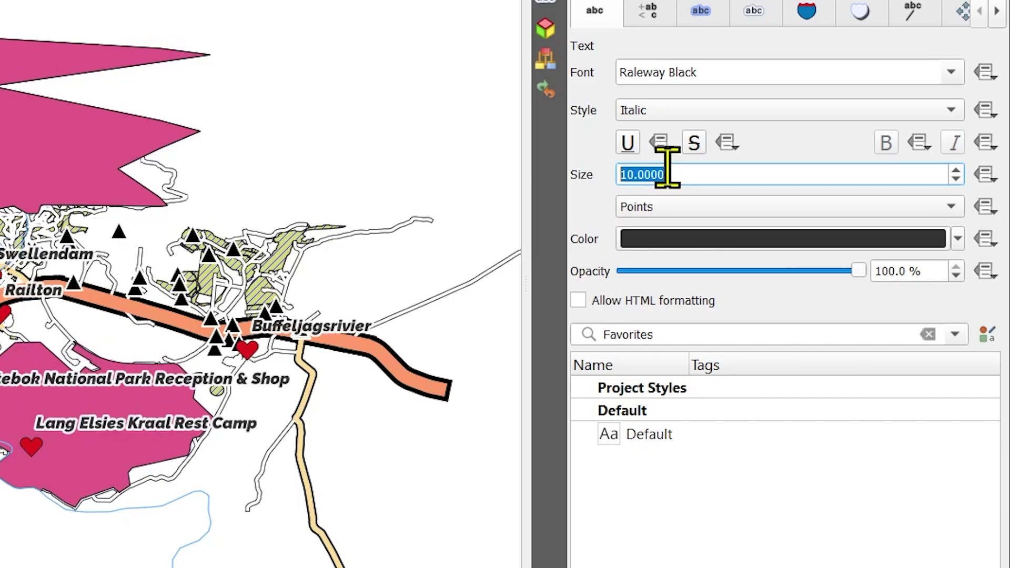
- Reduce the places label text size to 5 points and inspect the labels closer on the map
{"action": "type", "text": "5"}
{"action": "key", "text": "Return"}
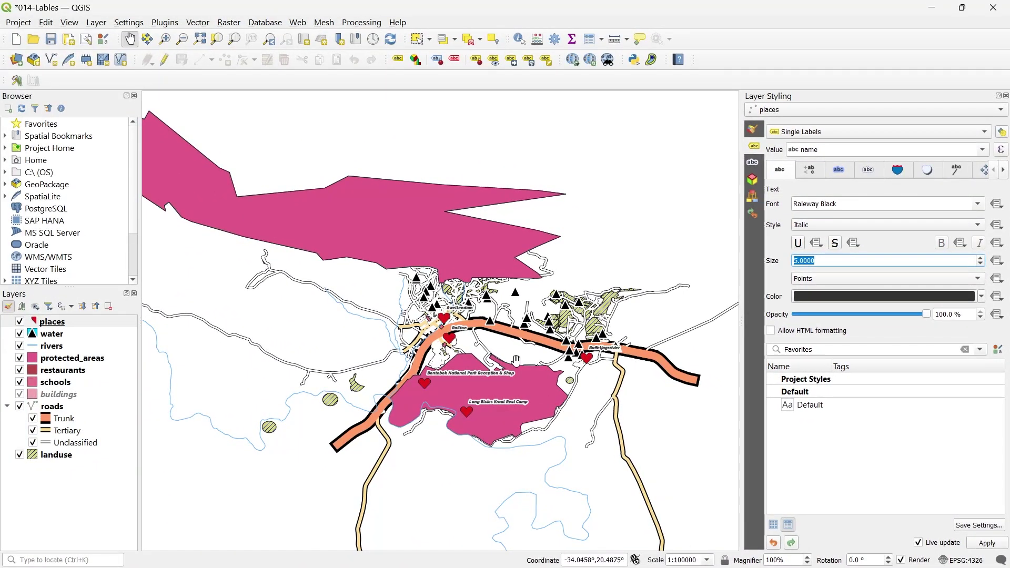
{"action": "scroll", "coordinate": [517, 361], "scroll_direction": "up", "scroll_amount": 2}
{"action": "scroll", "coordinate": [421, 335], "scroll_direction": "up", "scroll_amount": 2}
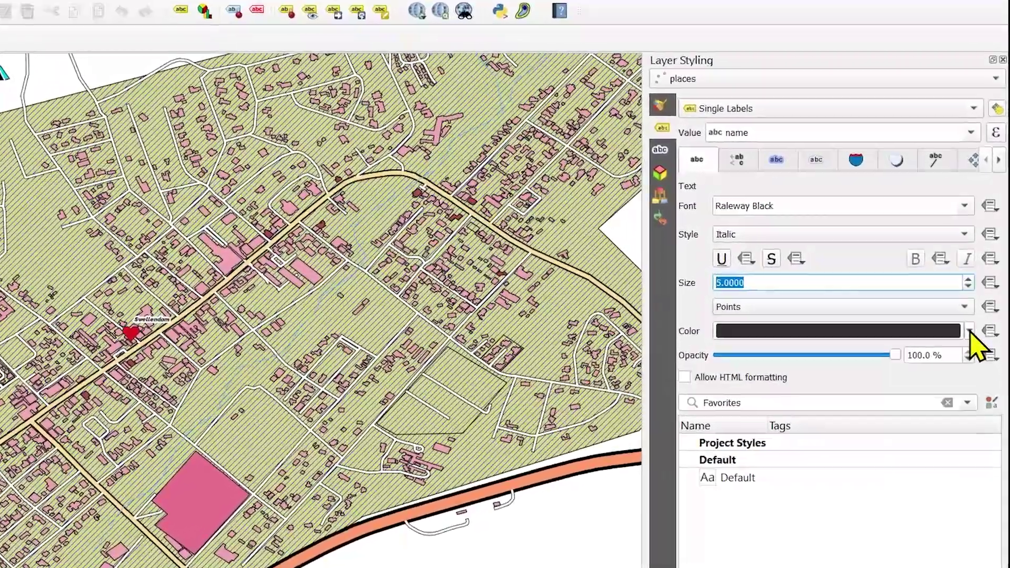
- Examine the remaining text options and the formatting settings for the places labels
{"action": "mouse_move", "coordinate": [959, 304]}
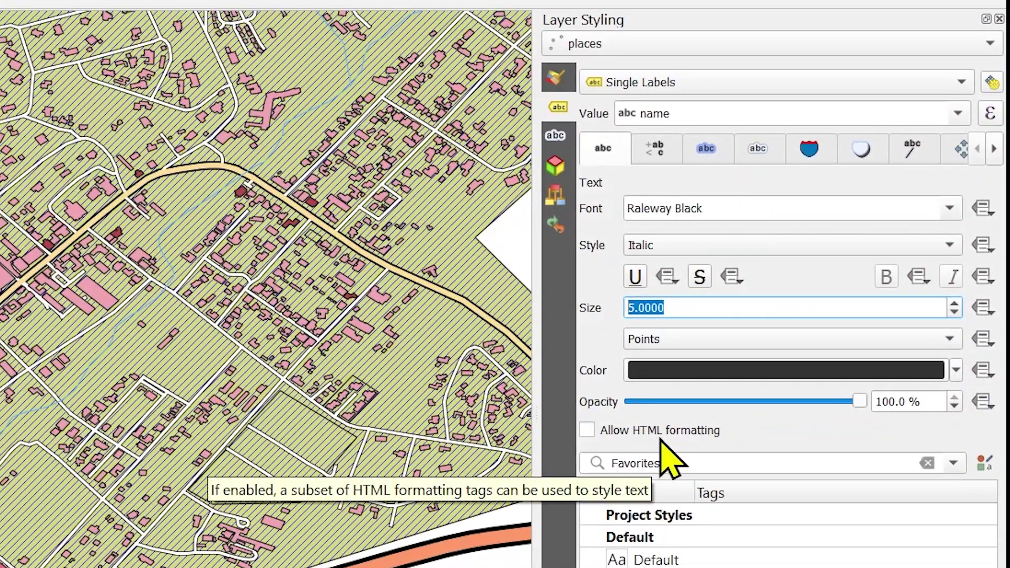
{"action": "left_click", "coordinate": [664, 152]}
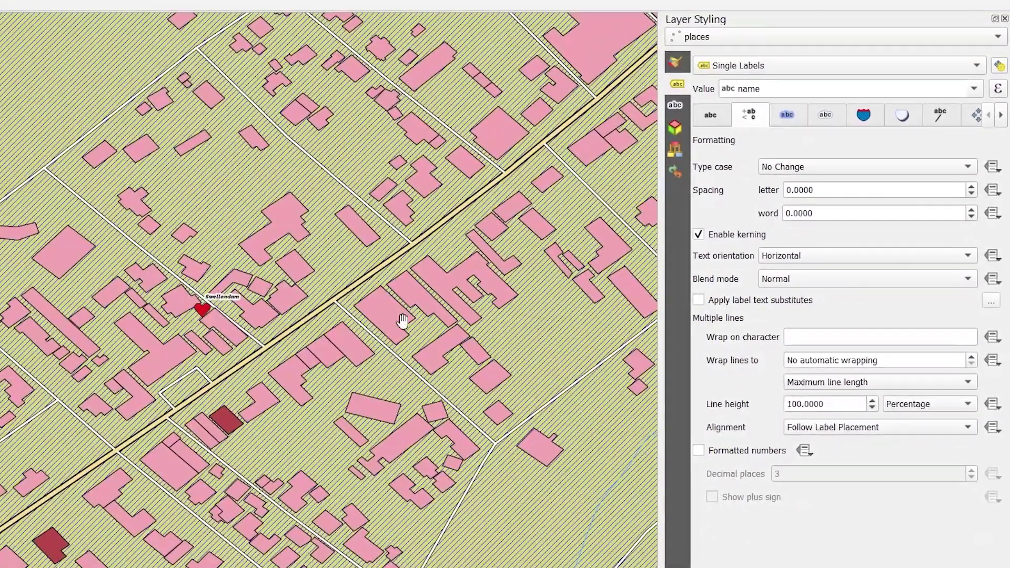
- Set the text size of the places labels to 10 points
{"action": "left_click", "coordinate": [711, 117]}
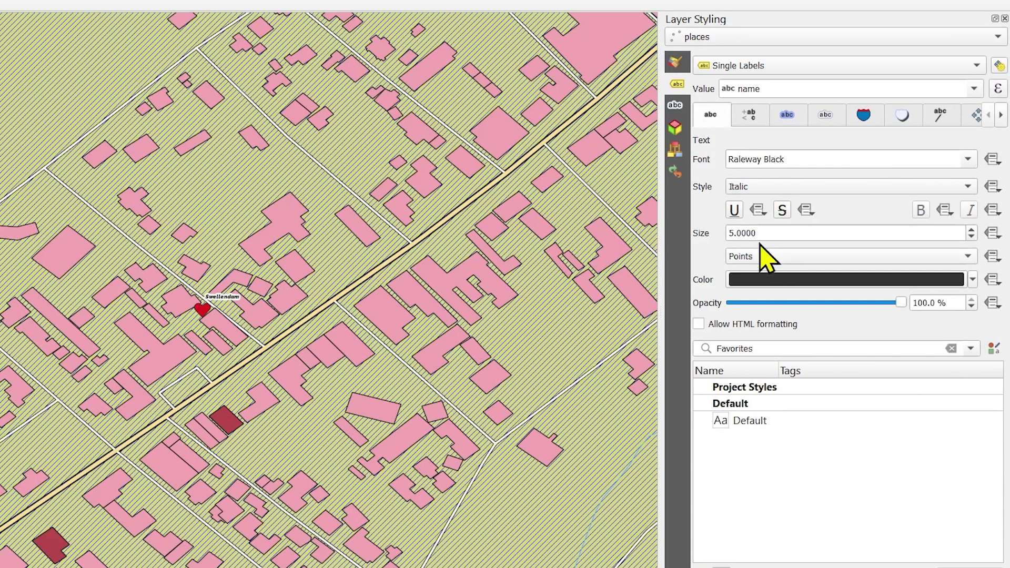
{"action": "left_click_drag", "start_coordinate": [760, 233], "coordinate": [690, 232]}
{"action": "key", "text": "Return"}
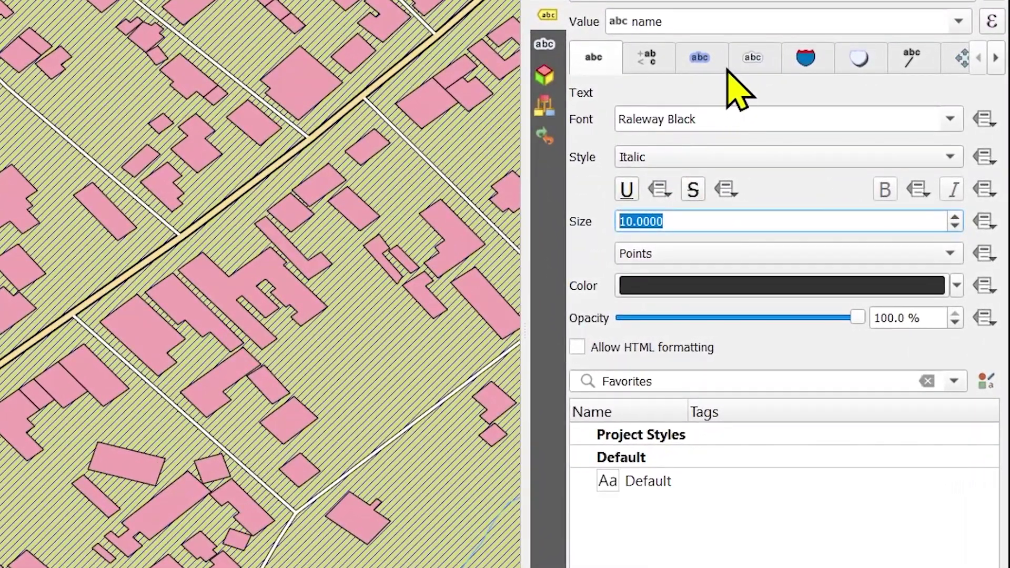
- Examine the text buffer settings for the places labels, including the buffer size and its units
{"action": "left_click", "coordinate": [787, 114]}
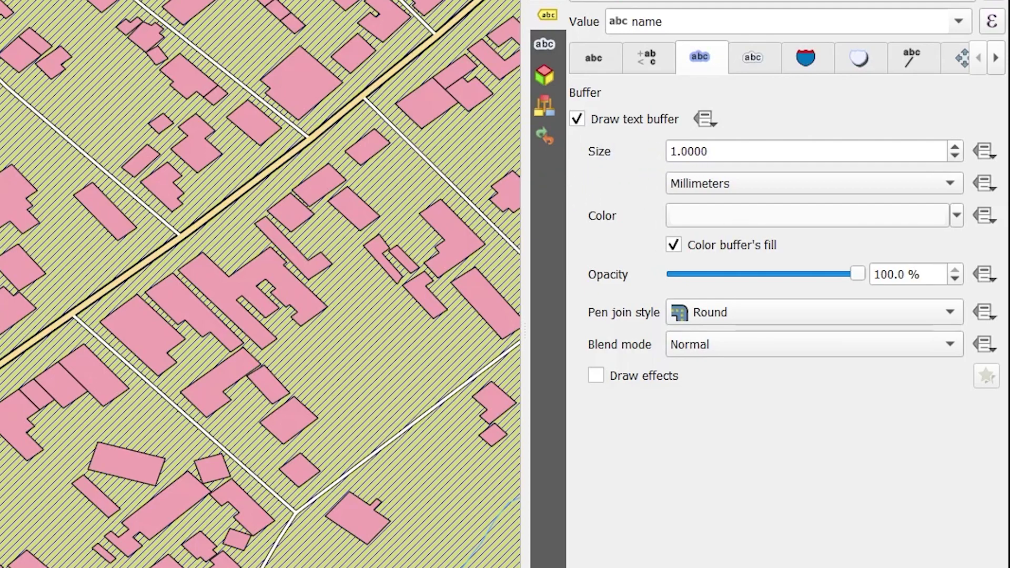
{"action": "double_click", "coordinate": [720, 153]}
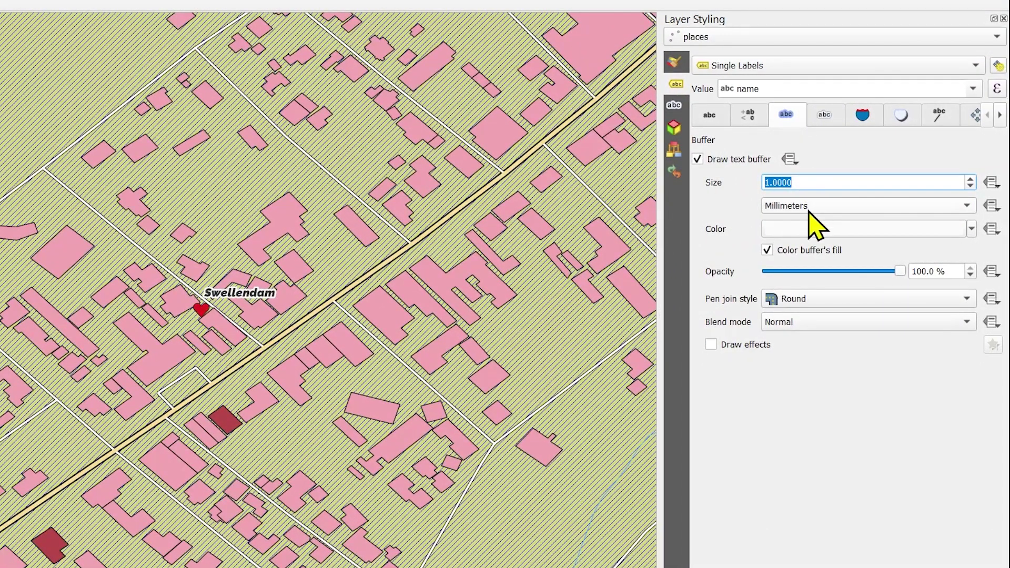
{"action": "left_click", "coordinate": [724, 202]}
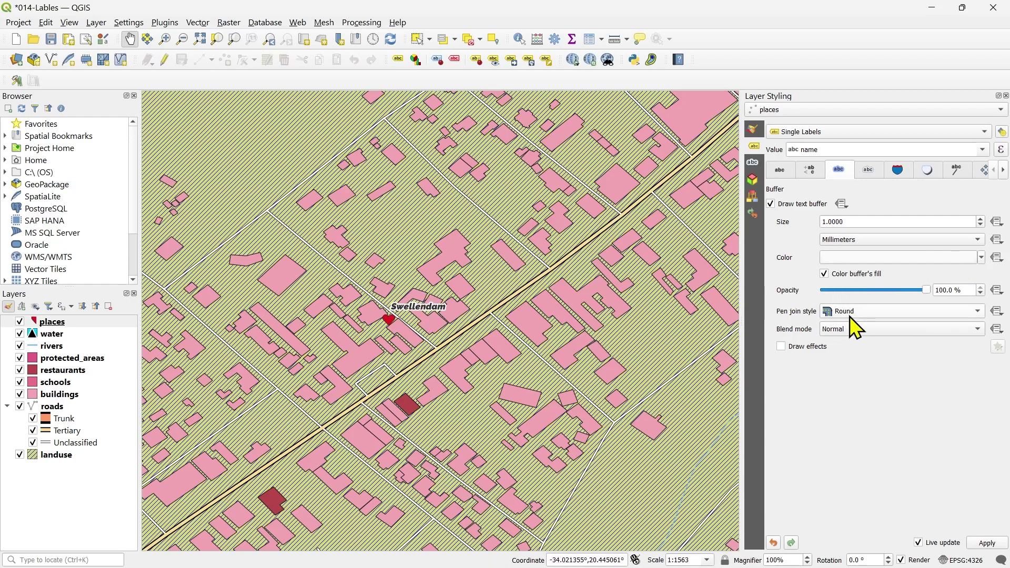
- Change the places label text color to white and the text buffer color to black
{"action": "left_click", "coordinate": [781, 170]}
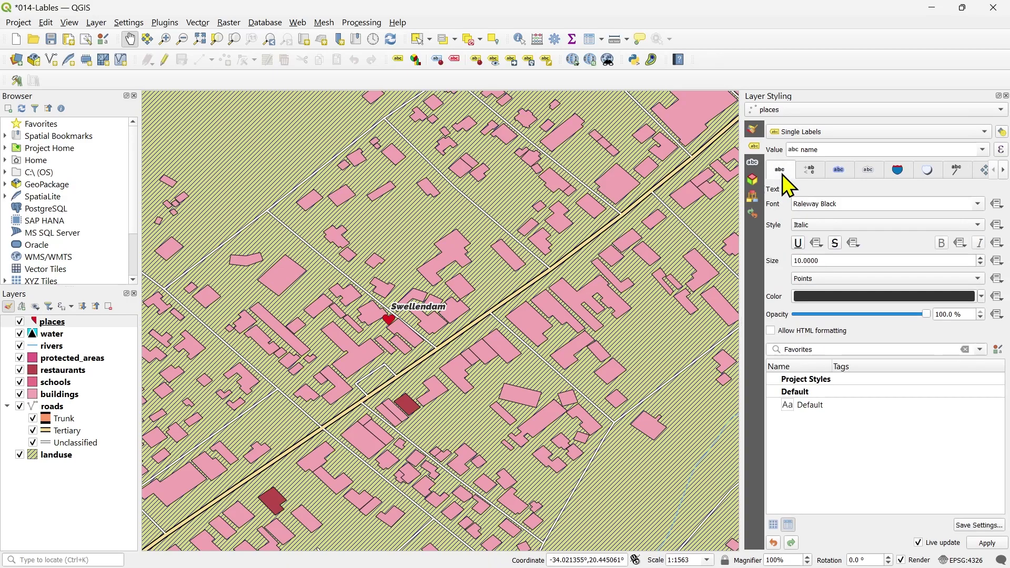
{"action": "left_click", "coordinate": [982, 297]}
{"action": "left_click", "coordinate": [830, 189]}
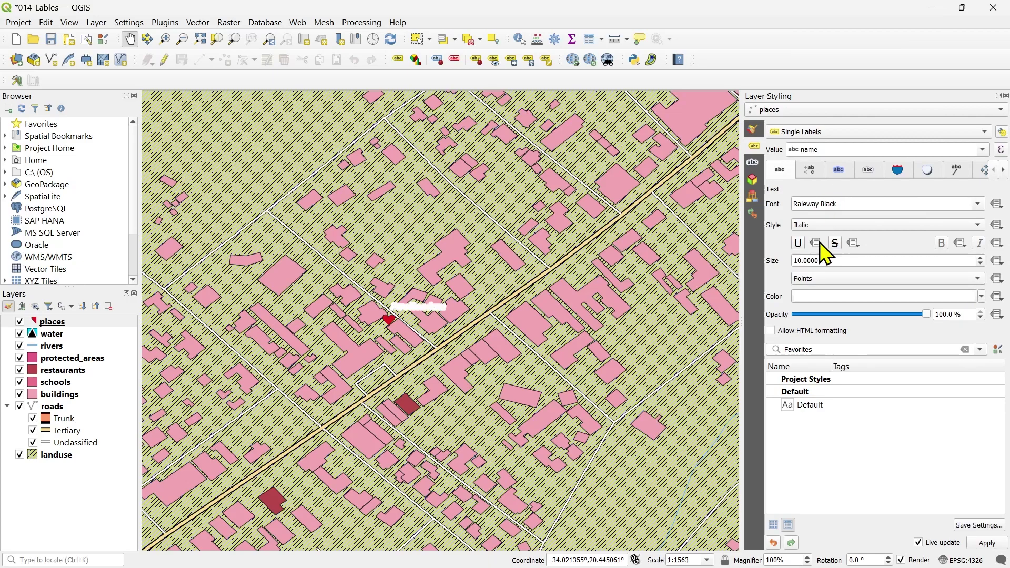
{"action": "left_click", "coordinate": [840, 170]}
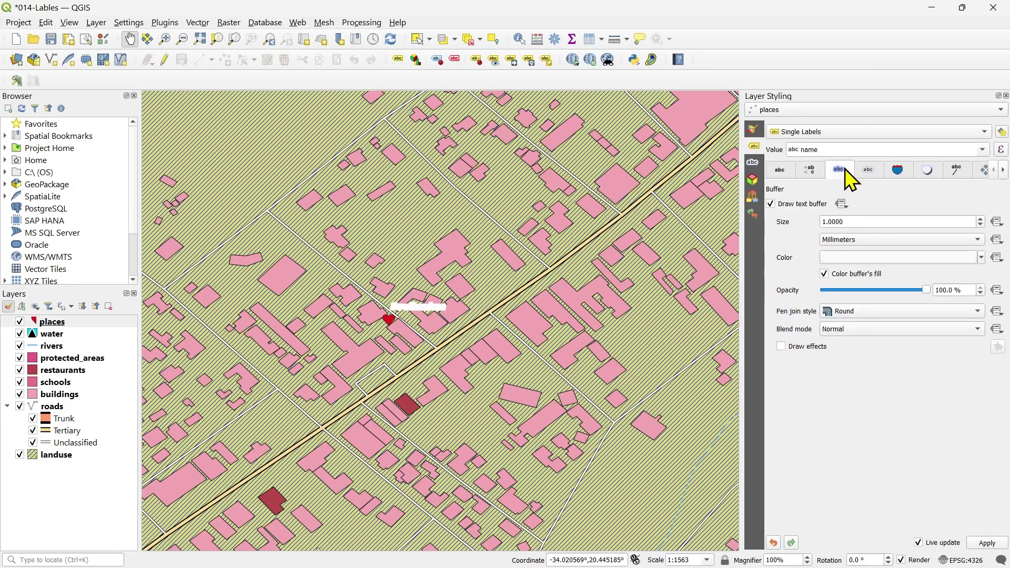
{"action": "left_click", "coordinate": [982, 258]}
{"action": "left_click", "coordinate": [829, 474]}
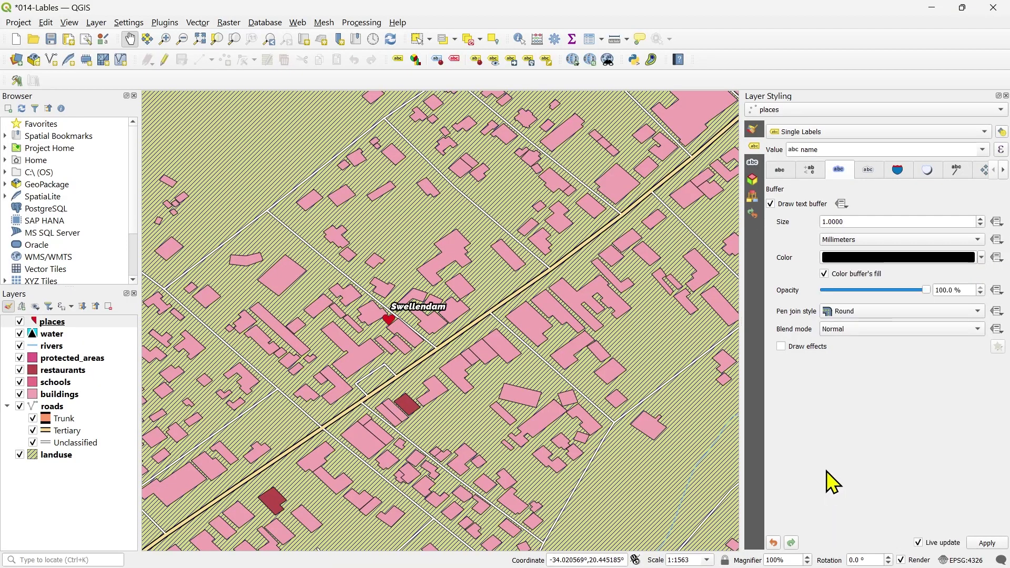
{"action": "scroll", "coordinate": [577, 361], "scroll_direction": "down", "scroll_amount": 4}
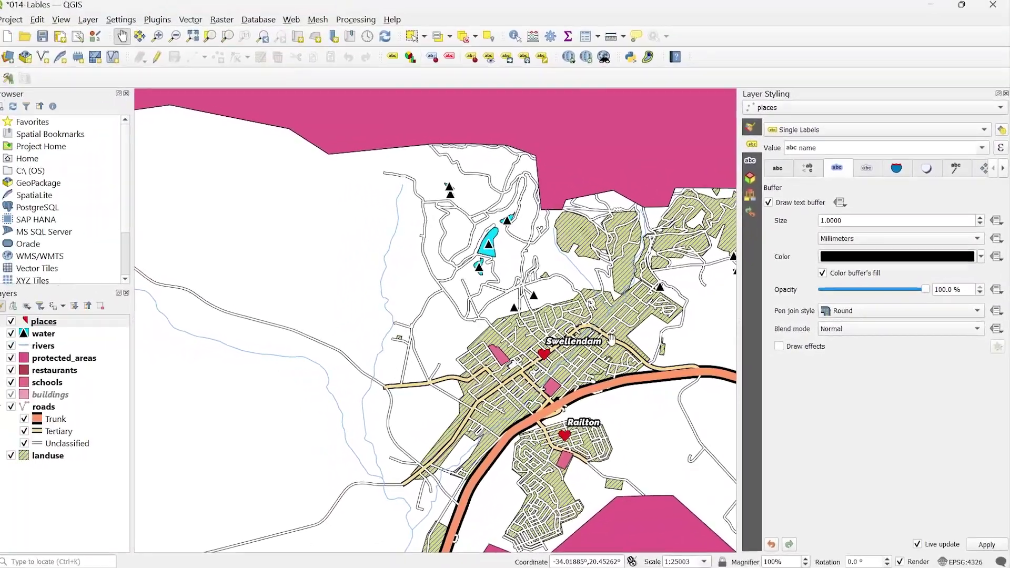
{"action": "scroll", "coordinate": [611, 339], "scroll_direction": "up", "scroll_amount": 3}
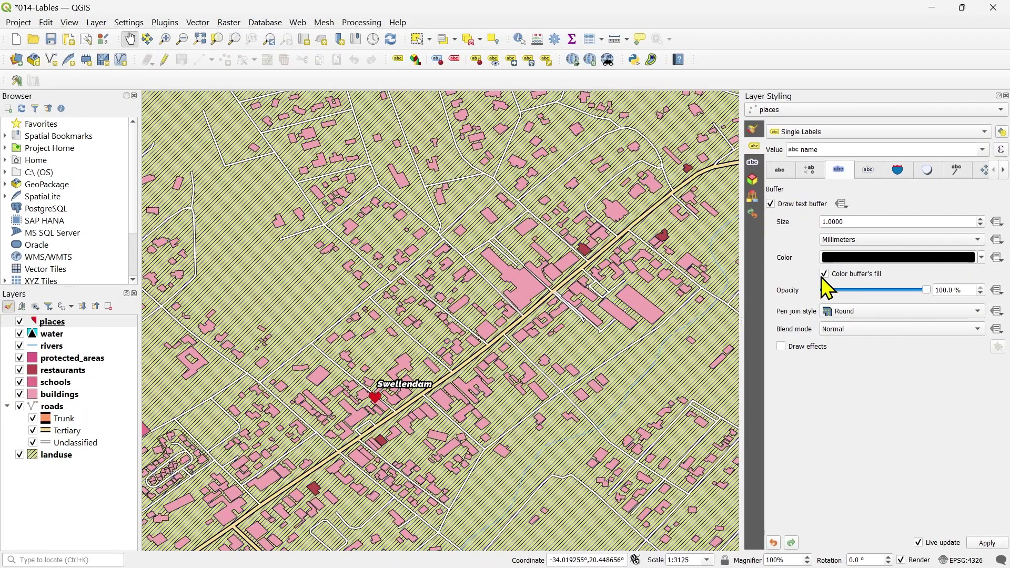
- Examine the buffer opacity, callout and placement options for the places labels
{"action": "mouse_move", "coordinate": [926, 291]}
{"action": "left_mouse_down"}
{"action": "mouse_move", "coordinate": [892, 292]}
{"action": "mouse_move", "coordinate": [927, 291]}
{"action": "left_mouse_up"}
{"action": "left_click", "coordinate": [957, 169]}
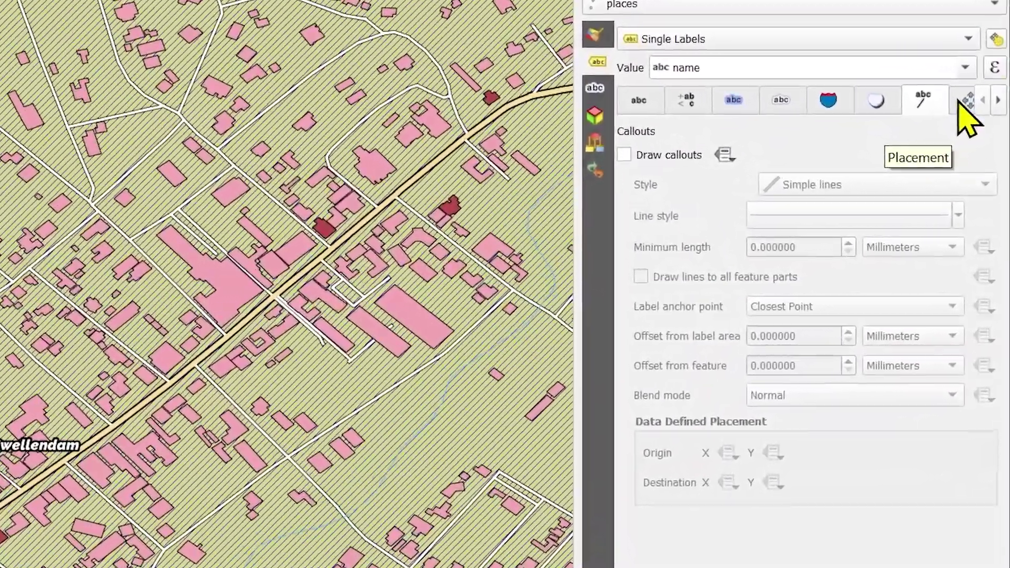
{"action": "left_click", "coordinate": [984, 170]}
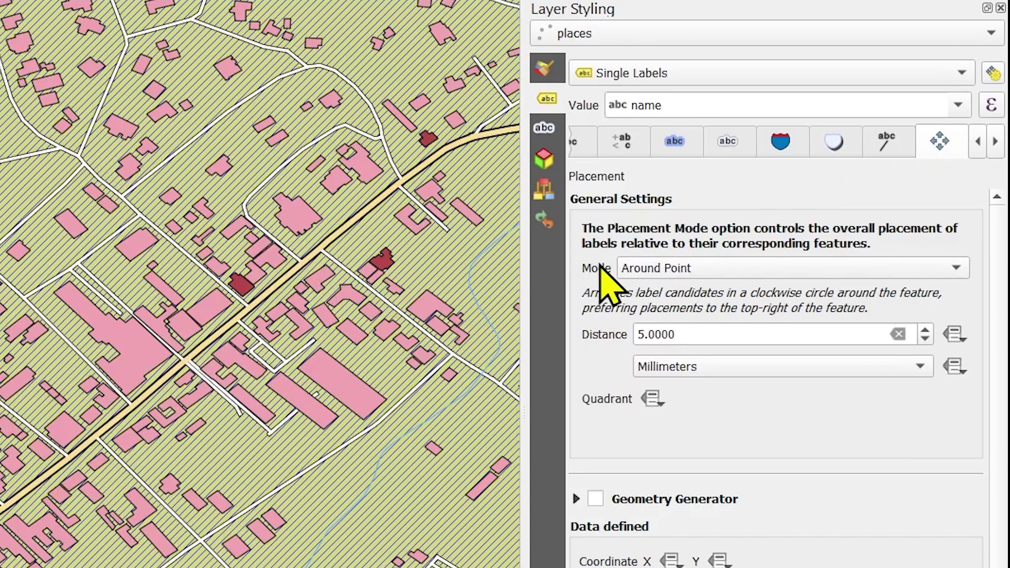
- Try the Cartographic placement mode for the places labels with a distance of 0 millimeters
{"action": "left_click", "coordinate": [727, 267]}
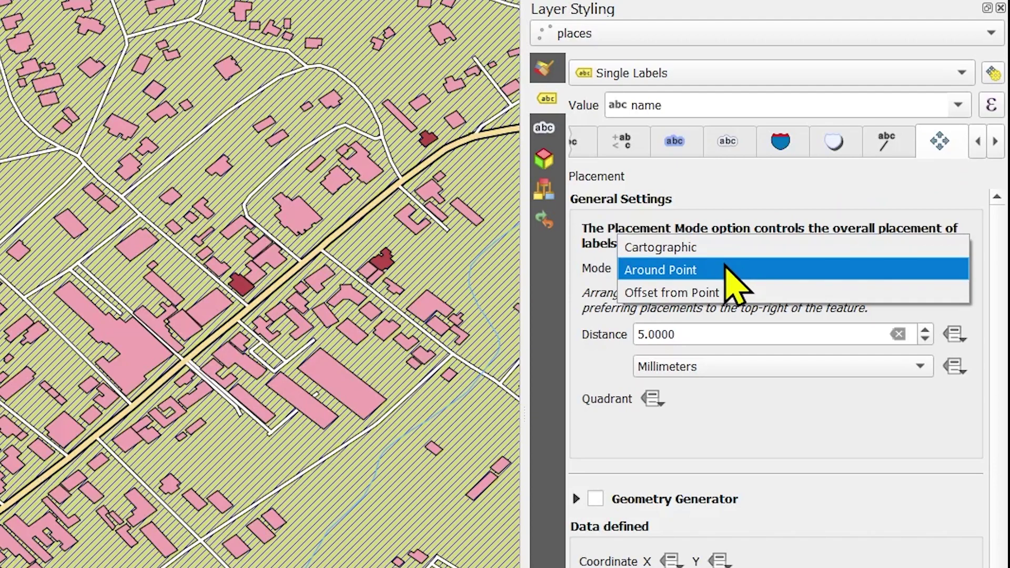
{"action": "left_click", "coordinate": [705, 249]}
{"action": "left_click_drag", "start_coordinate": [690, 349], "coordinate": [591, 350]}
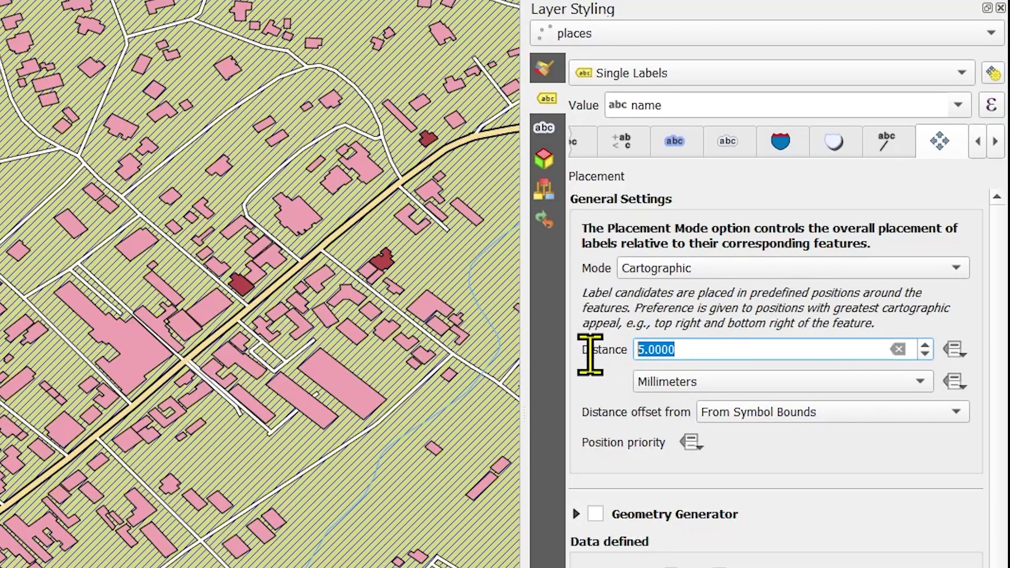
{"action": "type", "text": "0"}
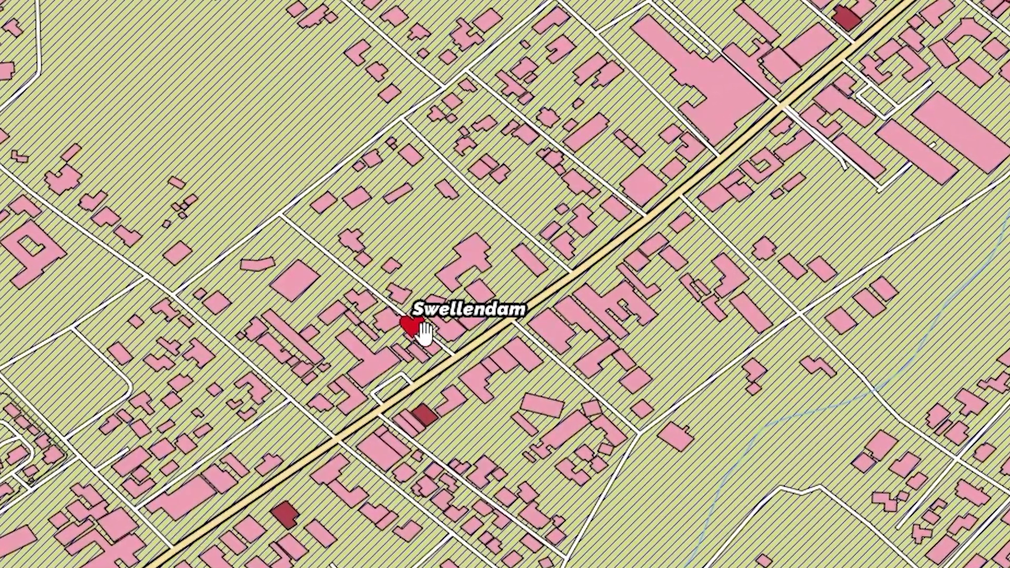
{"action": "scroll", "coordinate": [501, 271], "scroll_direction": "down", "scroll_amount": 5}
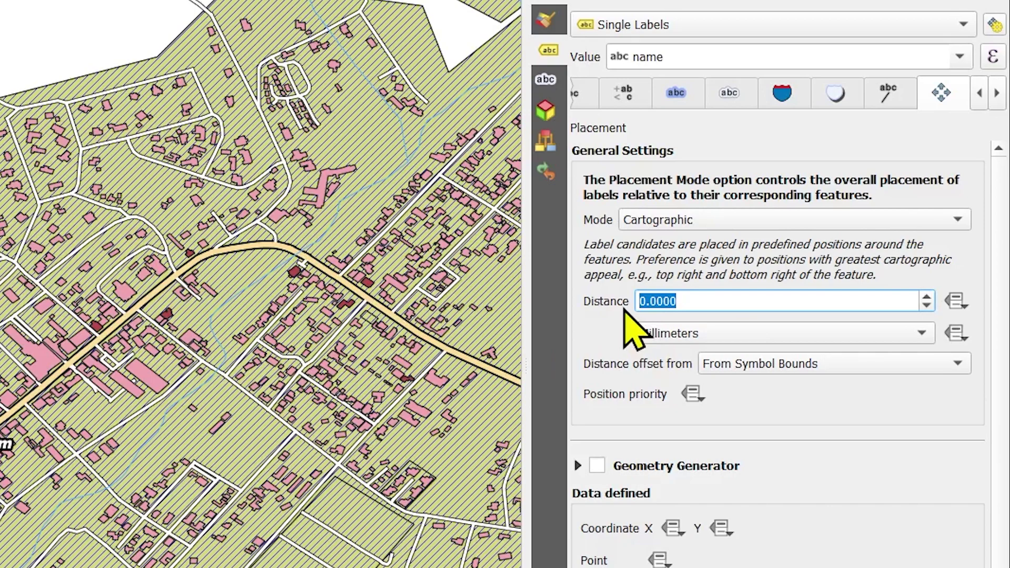
- Set the places labels' placement mode to Around Point with a distance of 2 millimeters
{"action": "left_click", "coordinate": [646, 220]}
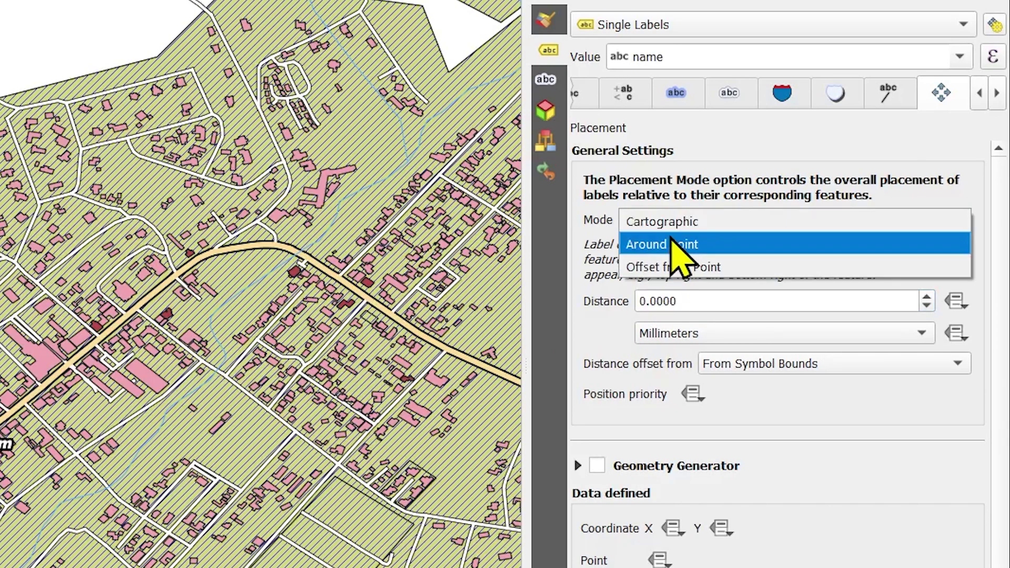
{"action": "left_click", "coordinate": [712, 240]}
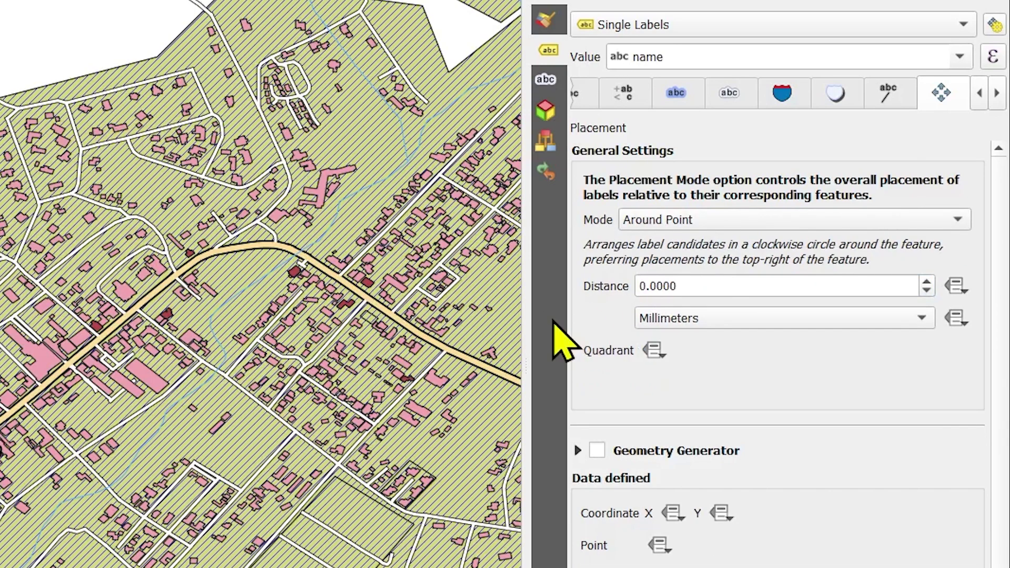
{"action": "left_click_drag", "start_coordinate": [689, 286], "coordinate": [612, 293]}
{"action": "type", "text": "2"}
{"action": "key", "text": "Return"}
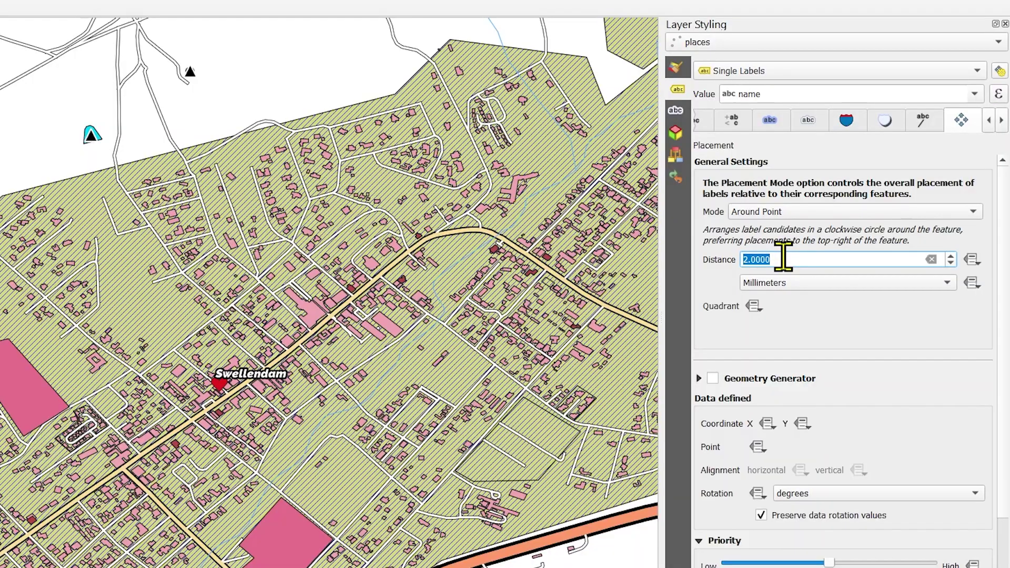
- Try label distances of 5 and 2 millimeters, settle on 3 millimeters, and inspect the places labels around the towns
{"action": "type", "text": "5"}
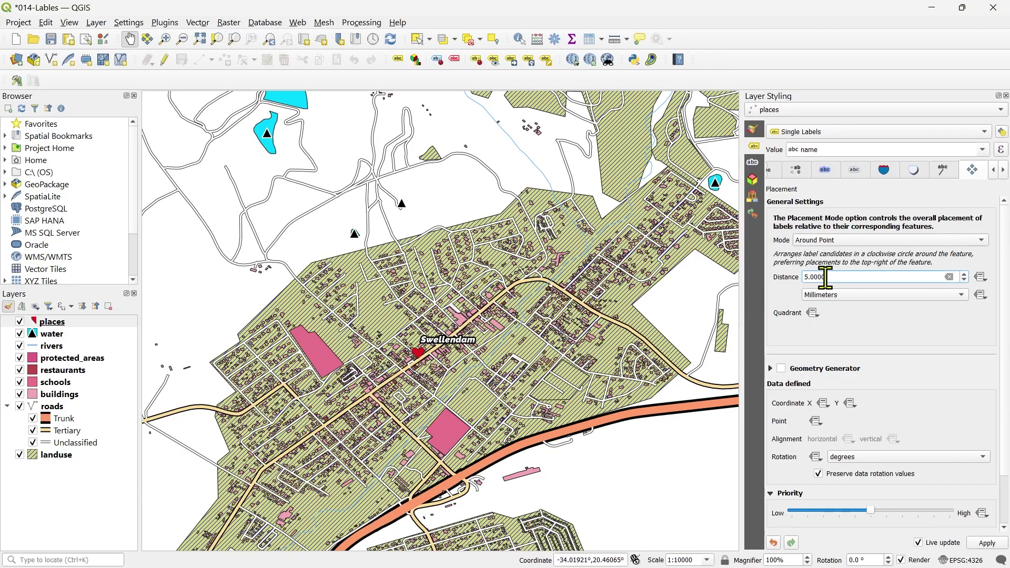
{"action": "left_click_drag", "start_coordinate": [830, 277], "coordinate": [792, 291]}
{"action": "key", "text": "Down"}
{"action": "key", "text": "Down"}
{"action": "key", "text": "Down"}
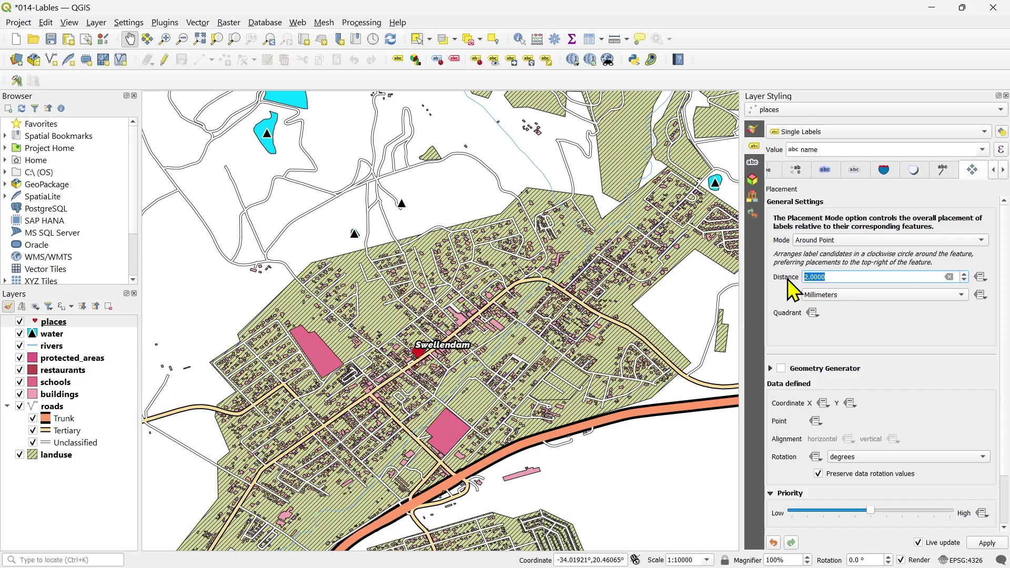
{"action": "type", "text": "3"}
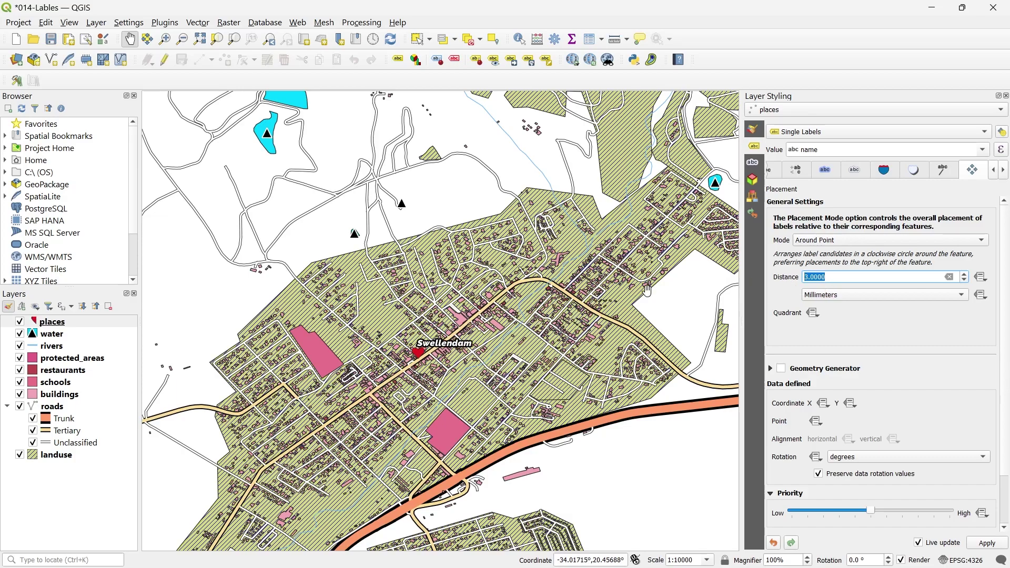
{"action": "left_click_drag", "start_coordinate": [642, 480], "coordinate": [624, 375]}
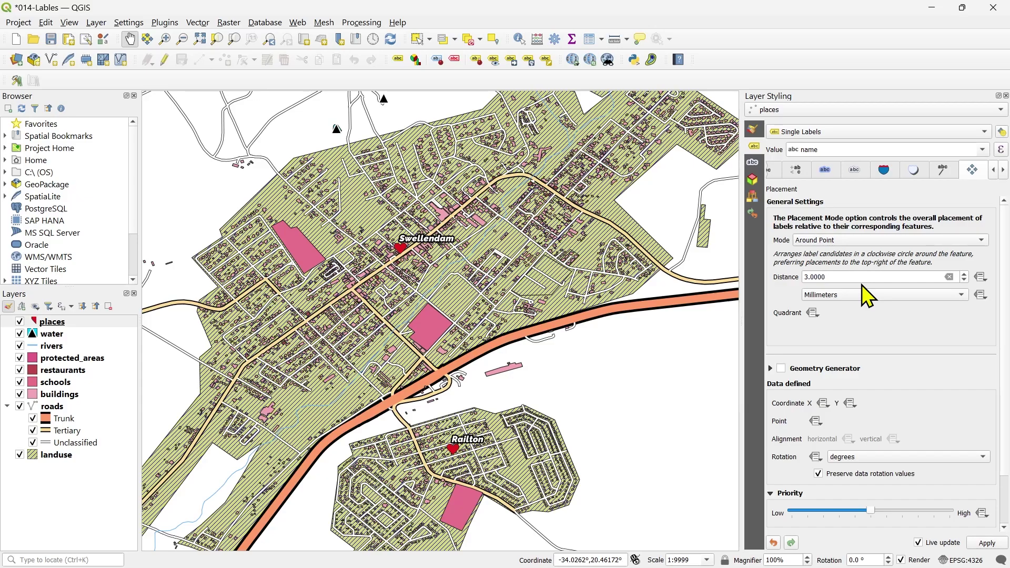
{"action": "scroll", "coordinate": [463, 336], "scroll_direction": "down", "scroll_amount": 1}
{"action": "scroll", "coordinate": [436, 324], "scroll_direction": "up", "scroll_amount": 1}
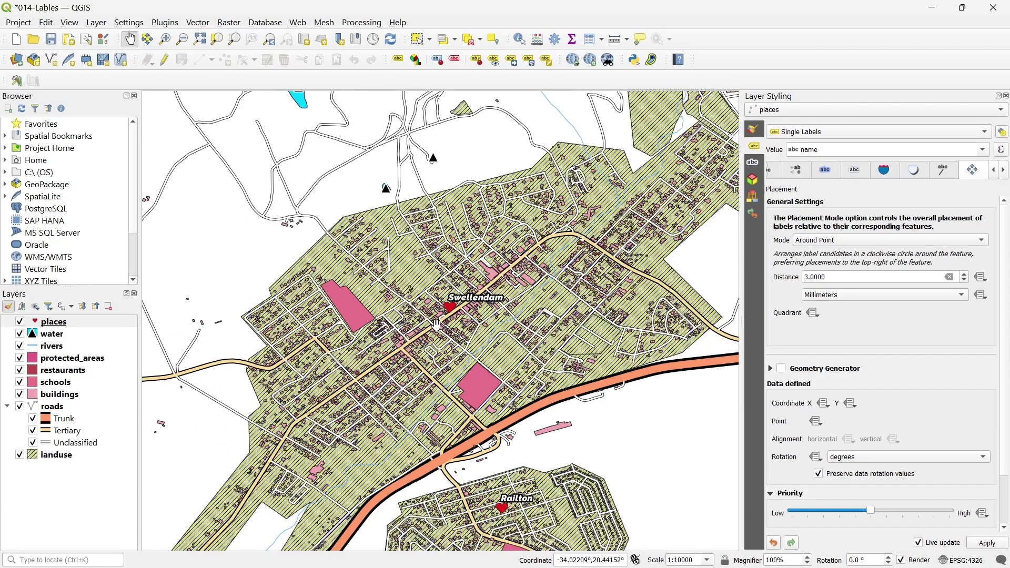
{"action": "scroll", "coordinate": [436, 324], "scroll_direction": "up", "scroll_amount": 1}
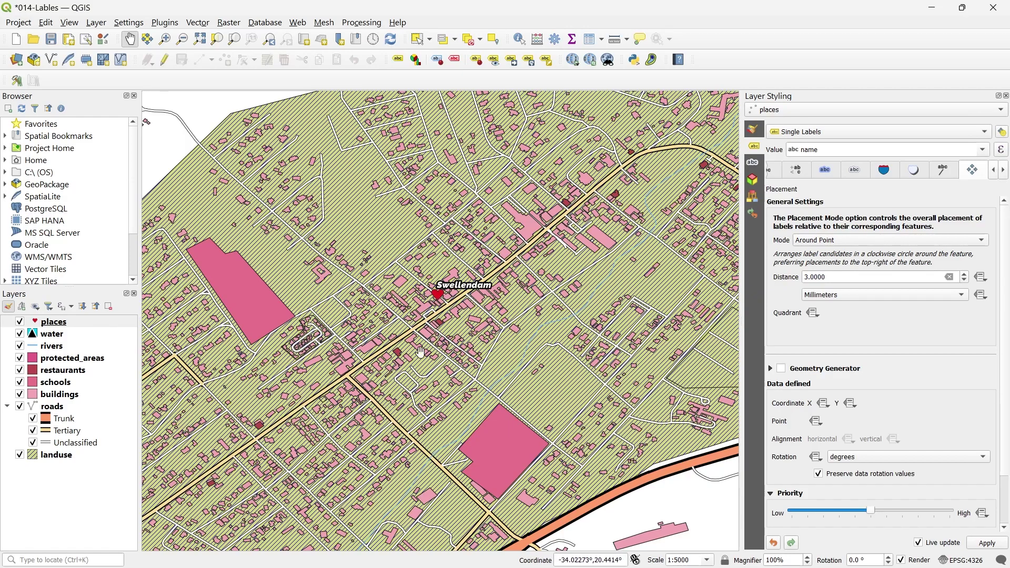
{"action": "scroll", "coordinate": [501, 288], "scroll_direction": "down", "scroll_amount": 1}
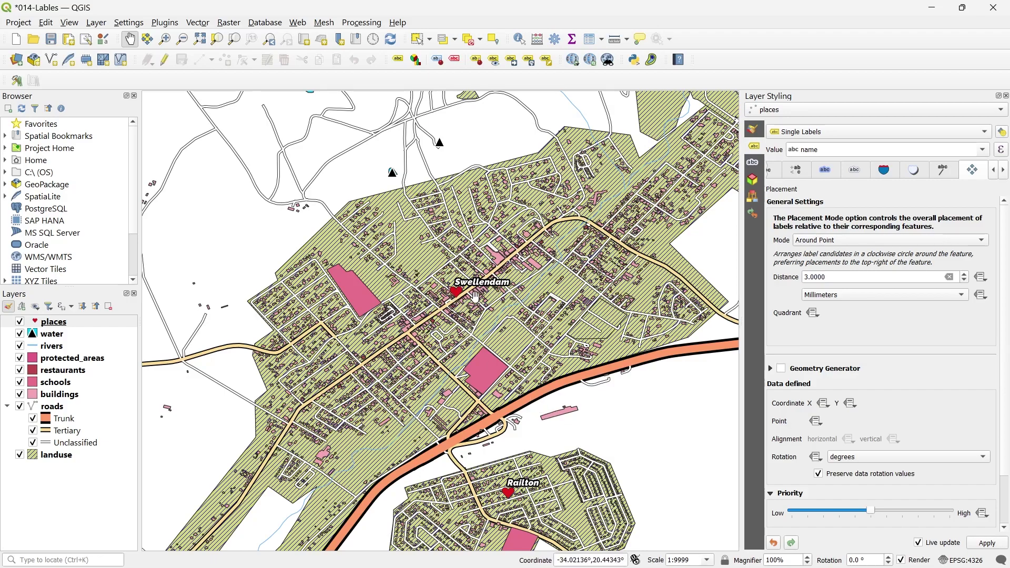
- Set the places marker symbol size to 0 millimeters so that only the labels show on the map
{"action": "left_click", "coordinate": [754, 129]}
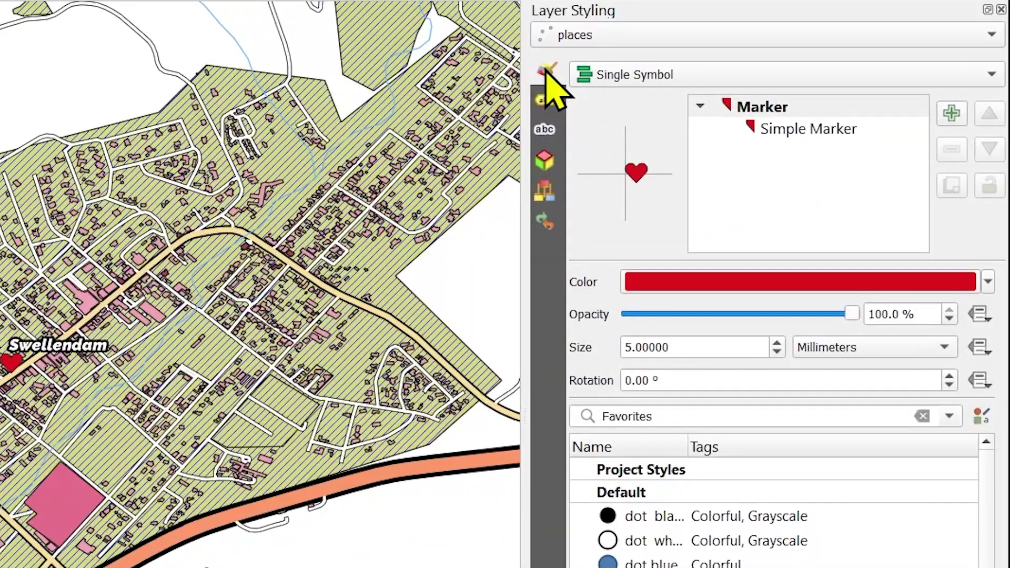
{"action": "double_click", "coordinate": [661, 348]}
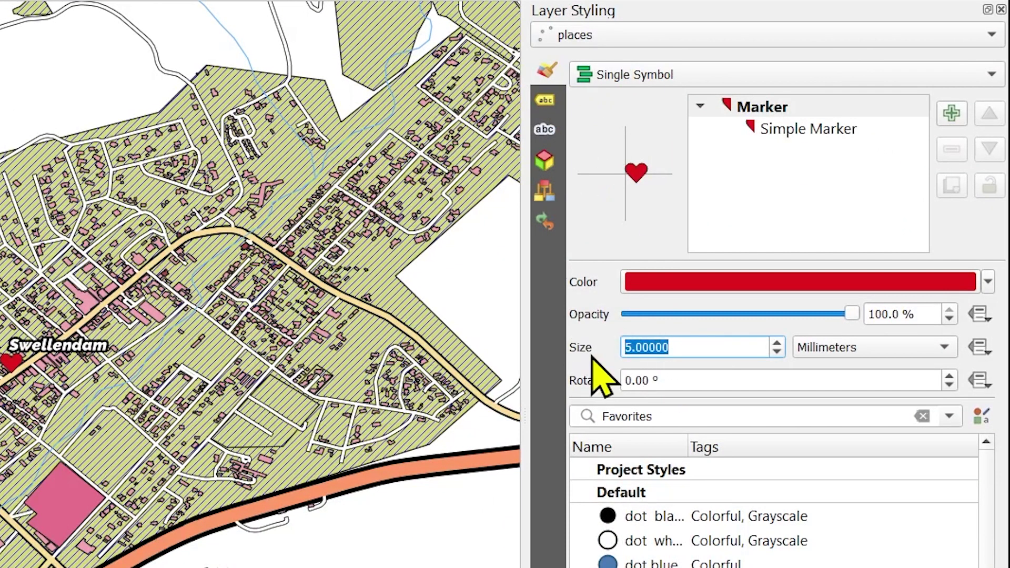
{"action": "type", "text": "0"}
{"action": "key", "text": "Return"}
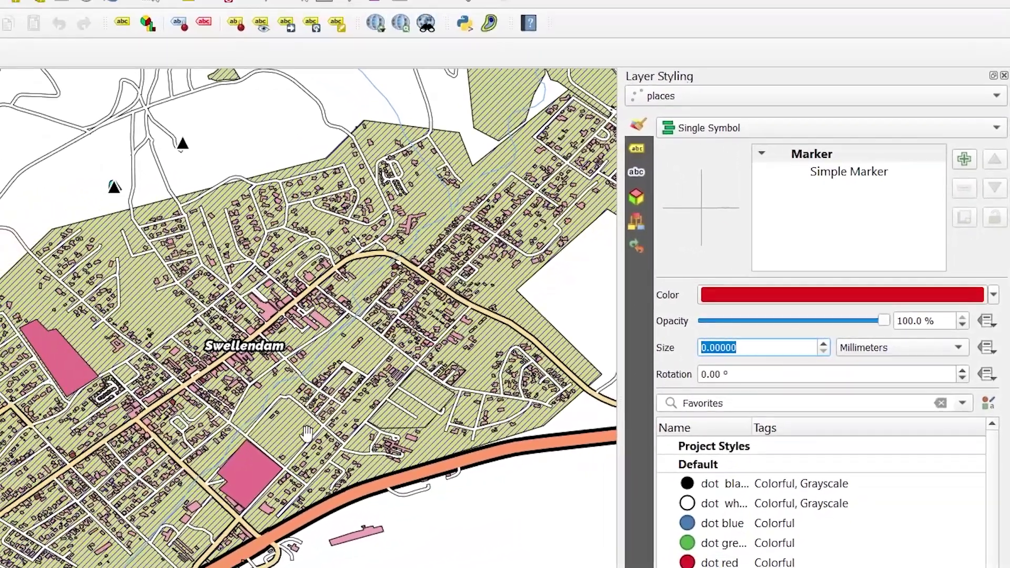
{"action": "left_click_drag", "start_coordinate": [265, 440], "coordinate": [193, 279]}
{"action": "left_click_drag", "start_coordinate": [169, 214], "coordinate": [190, 257]}
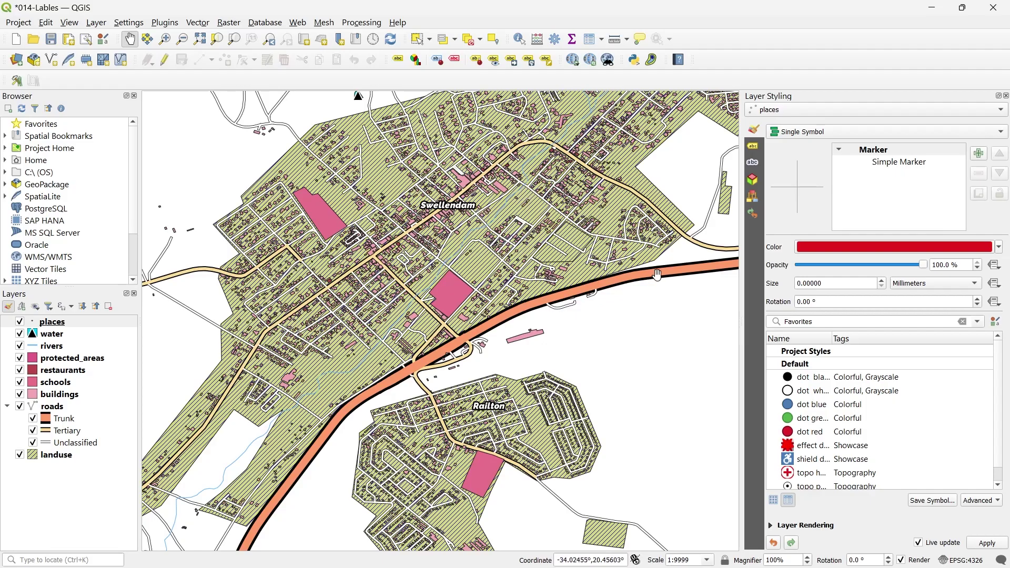
- Change the places labels' placement mode to Offset from Point with the center quadrant and a 30° rotation
{"action": "left_click", "coordinate": [753, 147]}
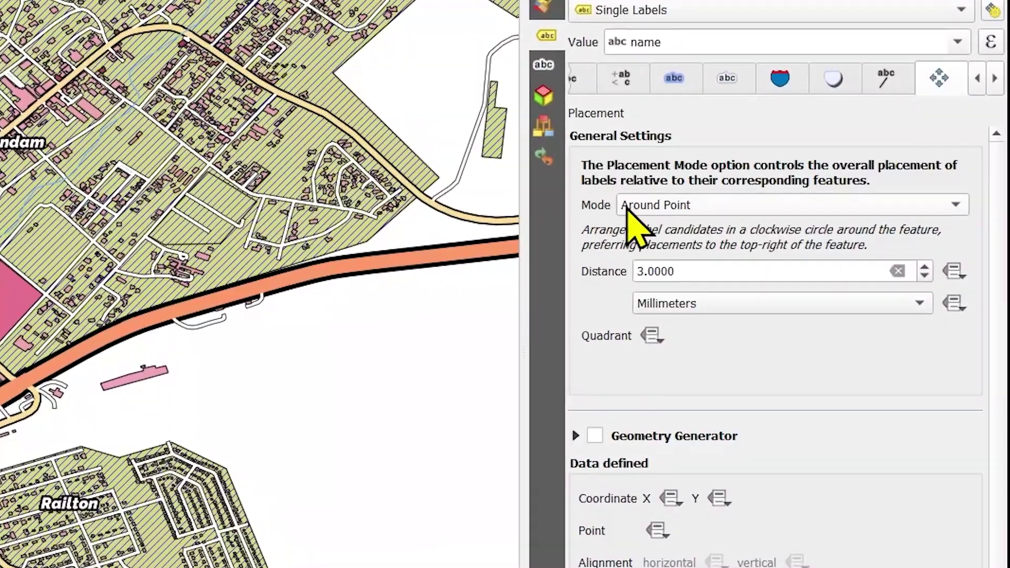
{"action": "left_click", "coordinate": [662, 206]}
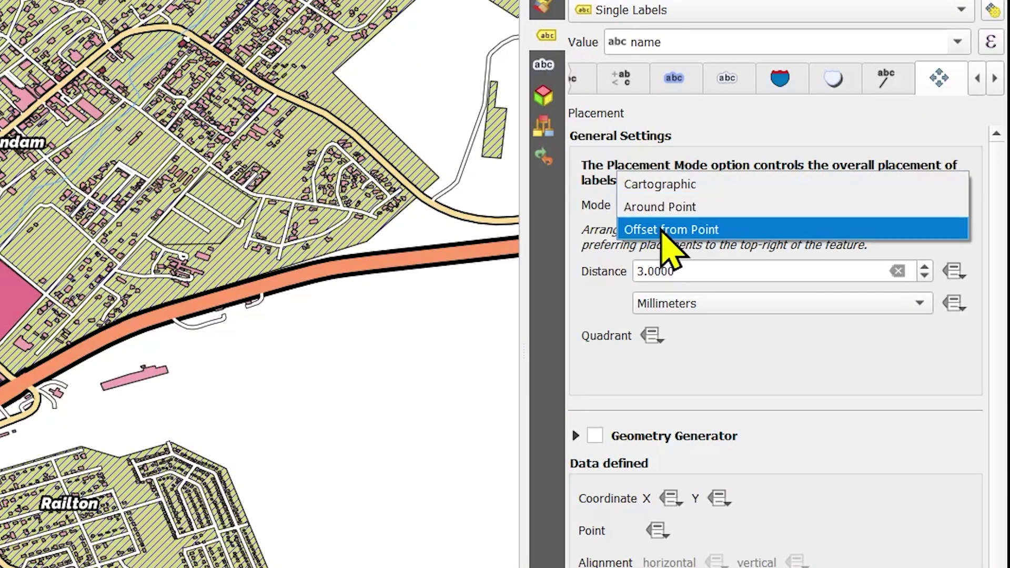
{"action": "left_click", "coordinate": [665, 230]}
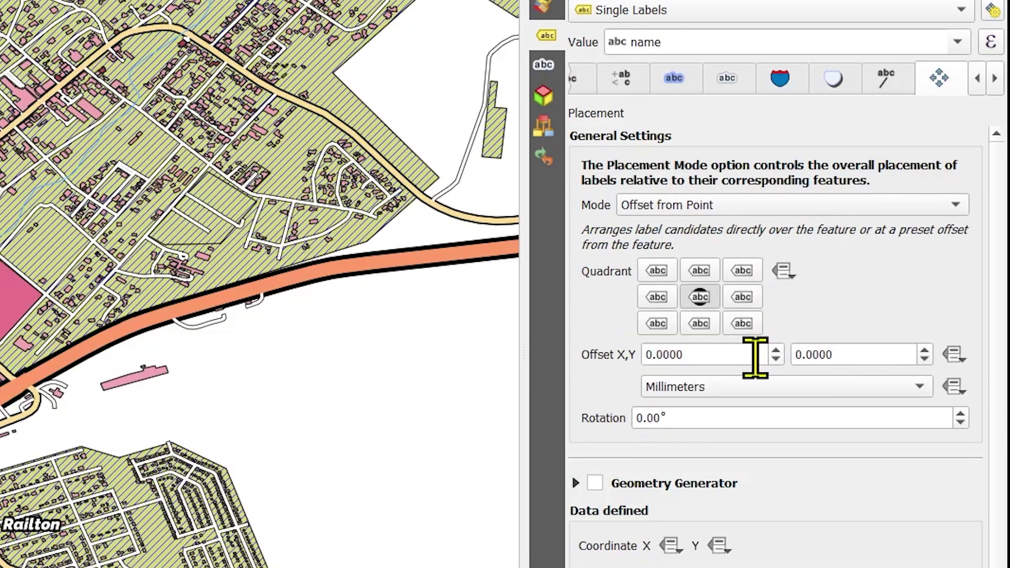
{"action": "left_click", "coordinate": [700, 298]}
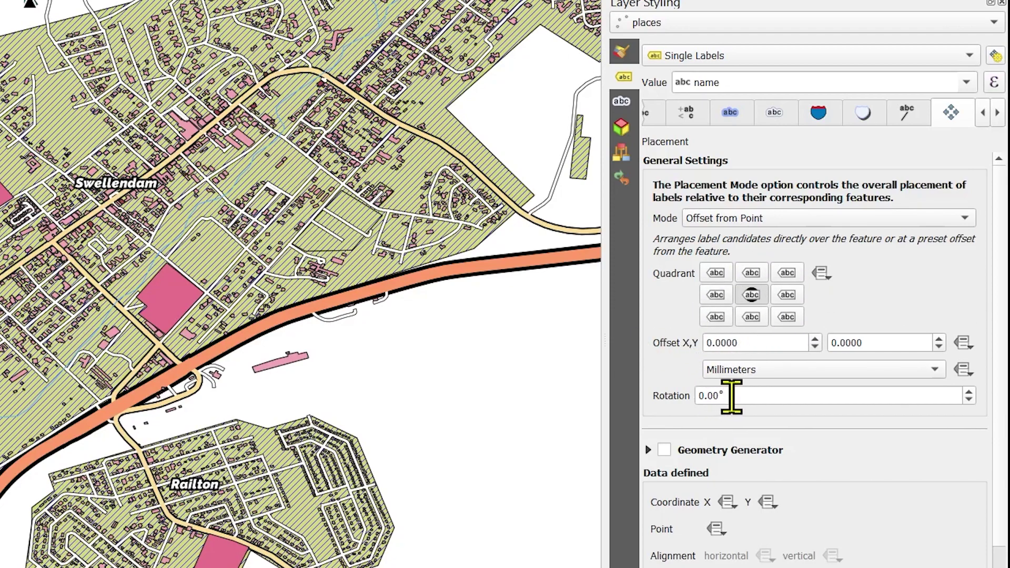
{"action": "left_click_drag", "start_coordinate": [731, 395], "coordinate": [670, 396]}
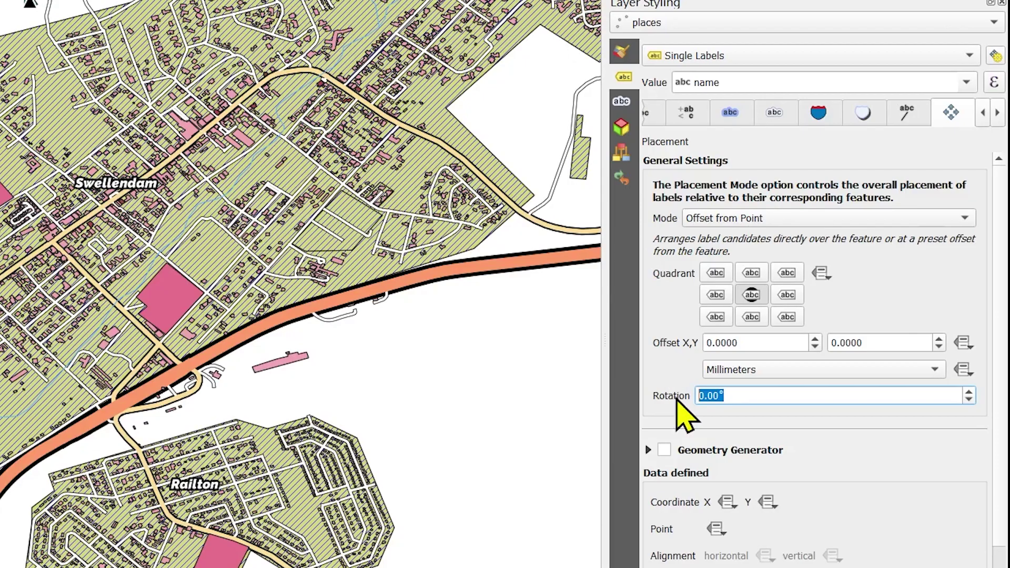
{"action": "type", "text": "30"}
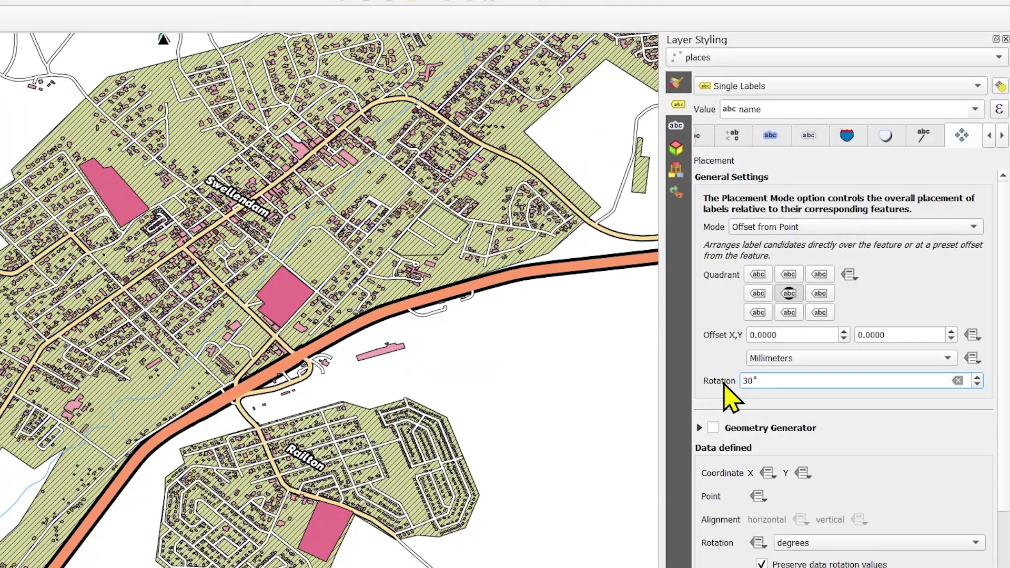
- Set the places labels' rotation back to 0° so the names read horizontally
{"action": "left_click_drag", "start_coordinate": [768, 381], "coordinate": [724, 381]}
{"action": "type", "text": "0"}
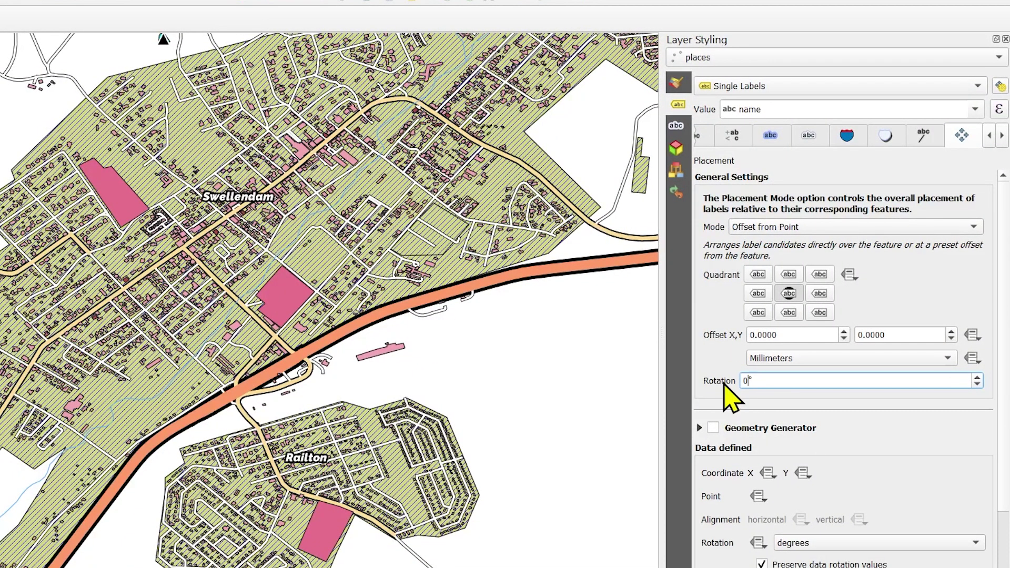
{"action": "scroll", "coordinate": [473, 324], "scroll_direction": "down", "scroll_amount": 2}
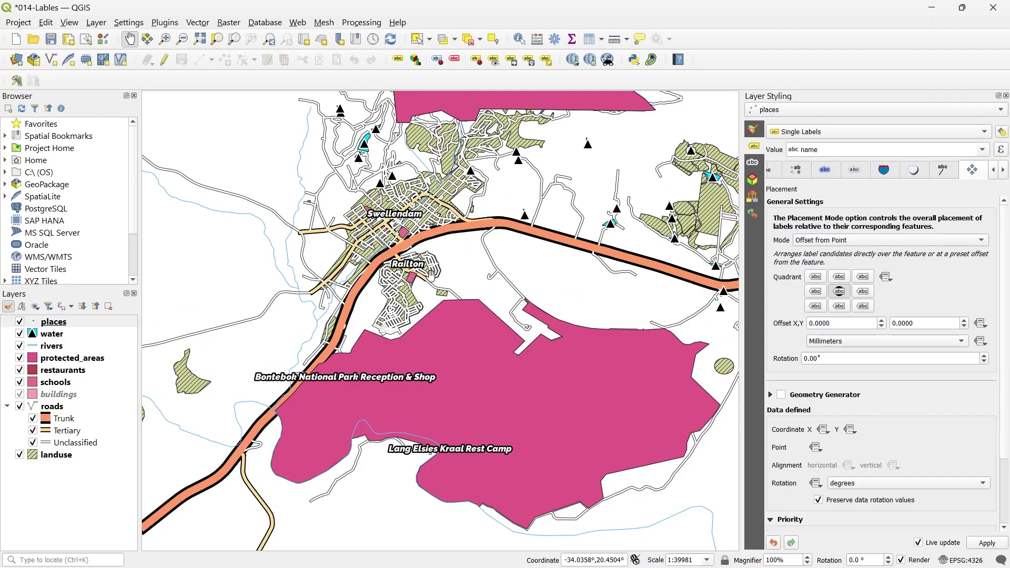
- Set the map scale to 1:100000 to examine how the places labels fit at that scale
{"action": "left_click", "coordinate": [708, 560]}
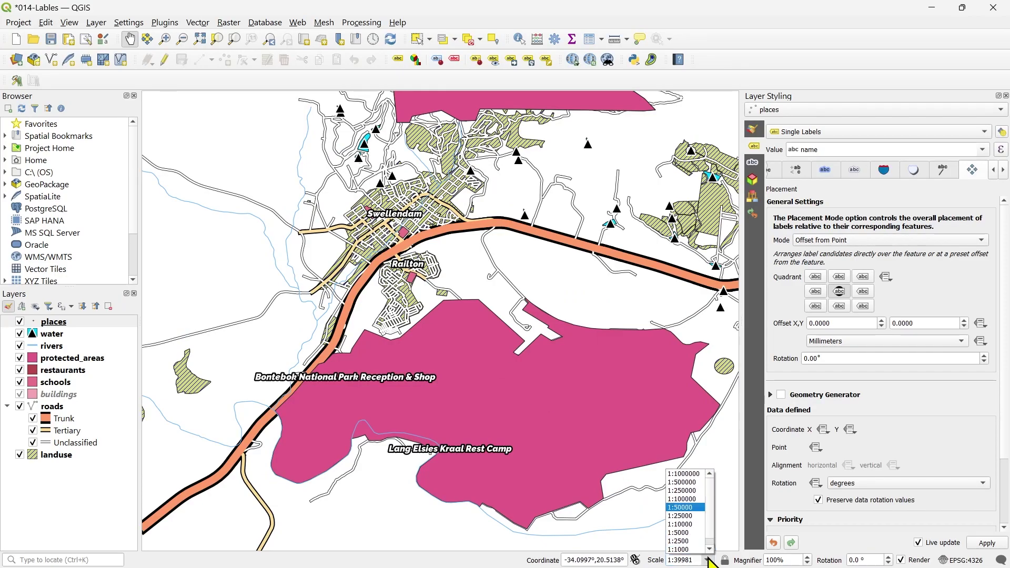
{"action": "scroll", "coordinate": [695, 497], "scroll_direction": "up", "scroll_amount": 1}
{"action": "left_click", "coordinate": [690, 500]}
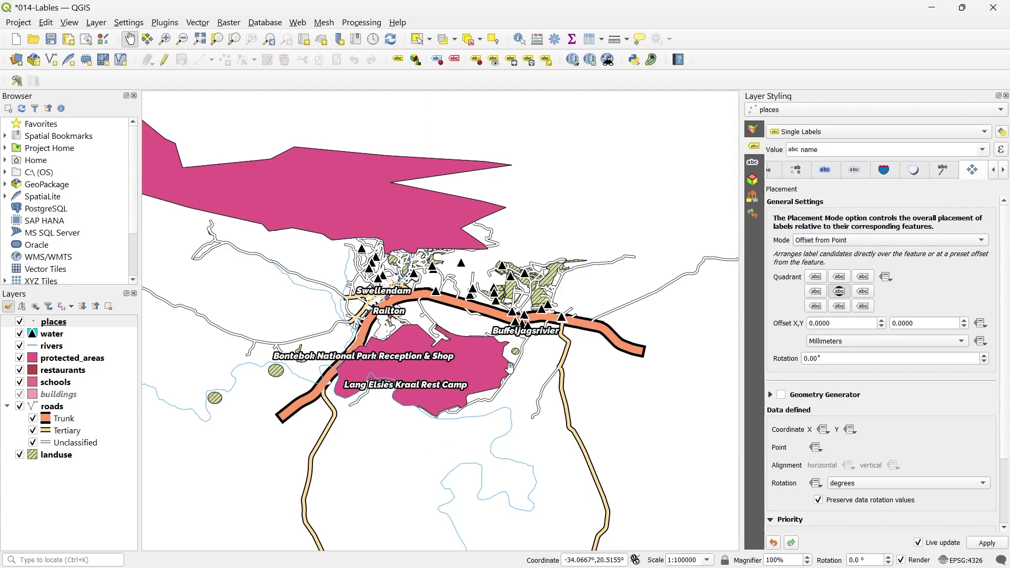
- Set the places labels' text size to 8 points
{"action": "left_click", "coordinate": [771, 171]}
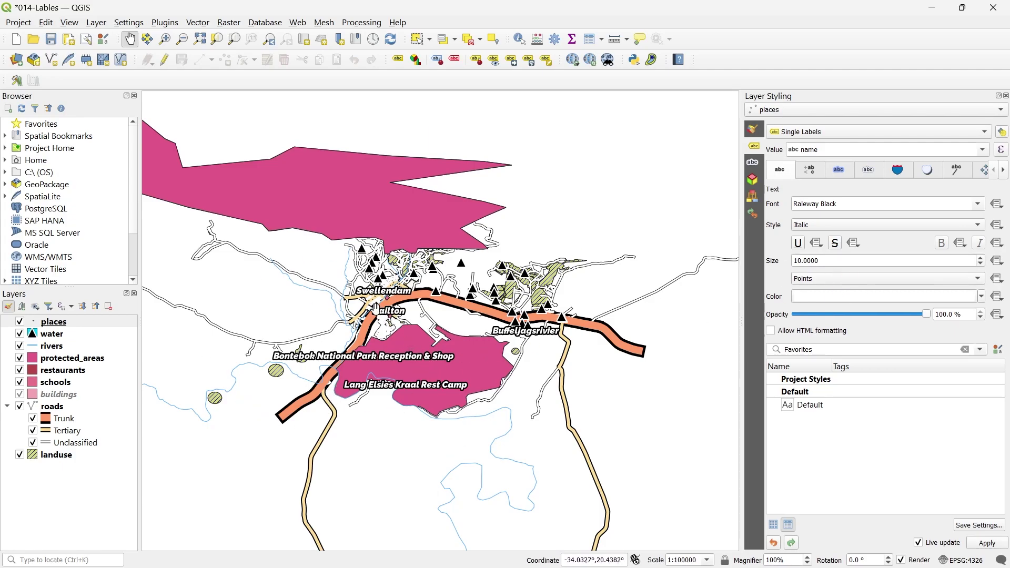
{"action": "scroll", "coordinate": [384, 300], "scroll_direction": "up", "scroll_amount": 1}
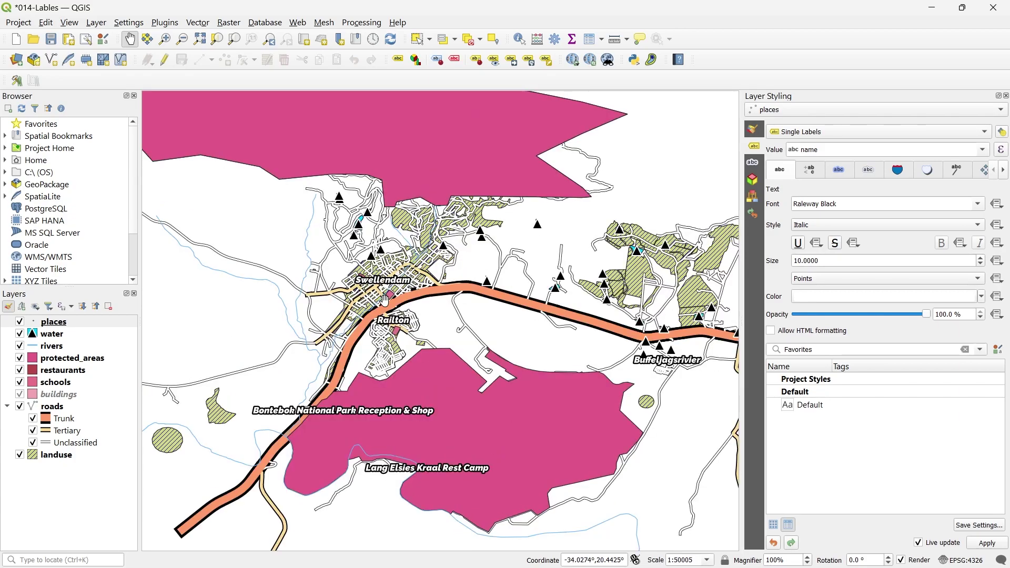
{"action": "scroll", "coordinate": [368, 284], "scroll_direction": "up", "scroll_amount": 1}
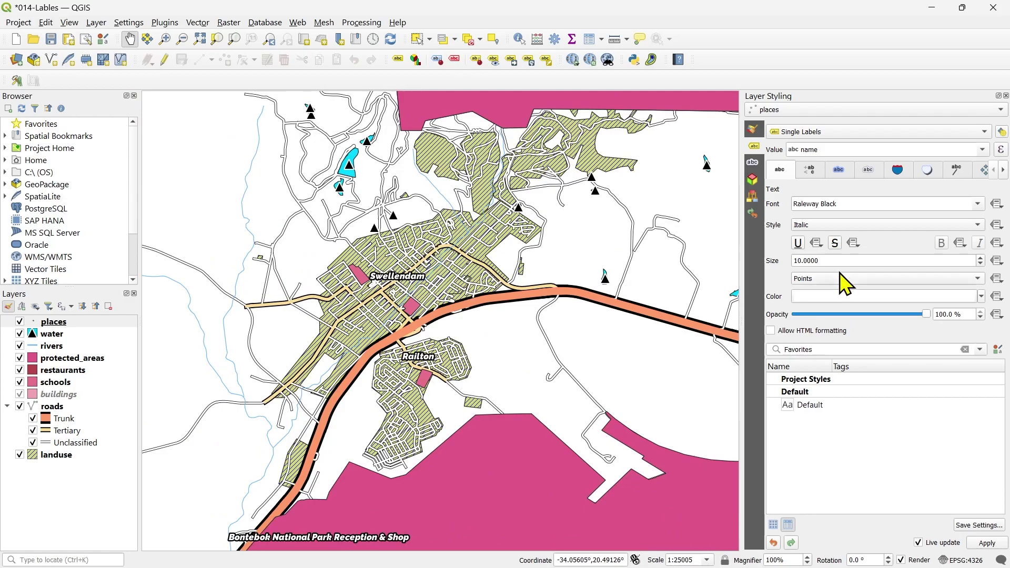
{"action": "left_click_drag", "start_coordinate": [828, 259], "coordinate": [771, 260]}
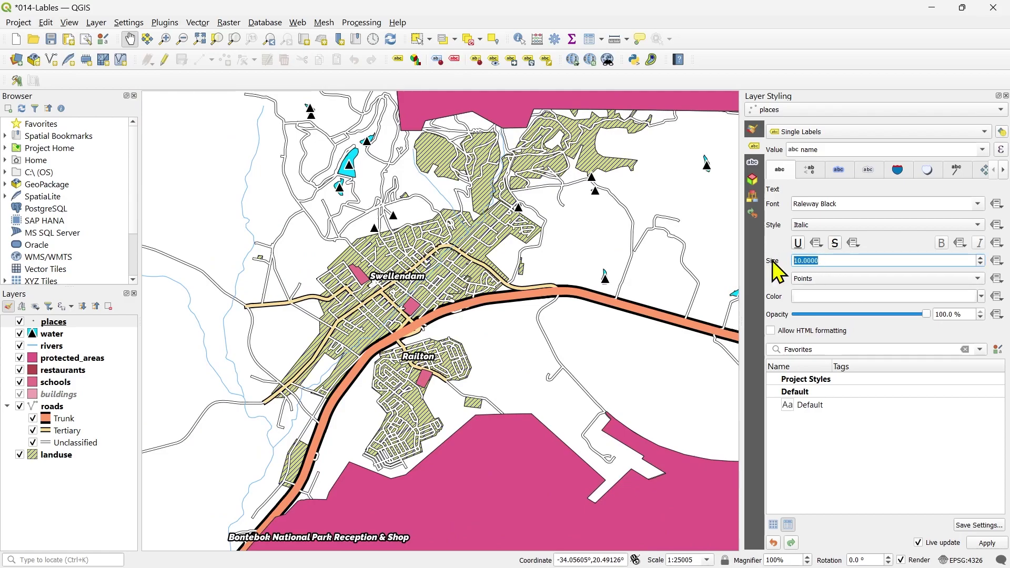
{"action": "type", "text": "8"}
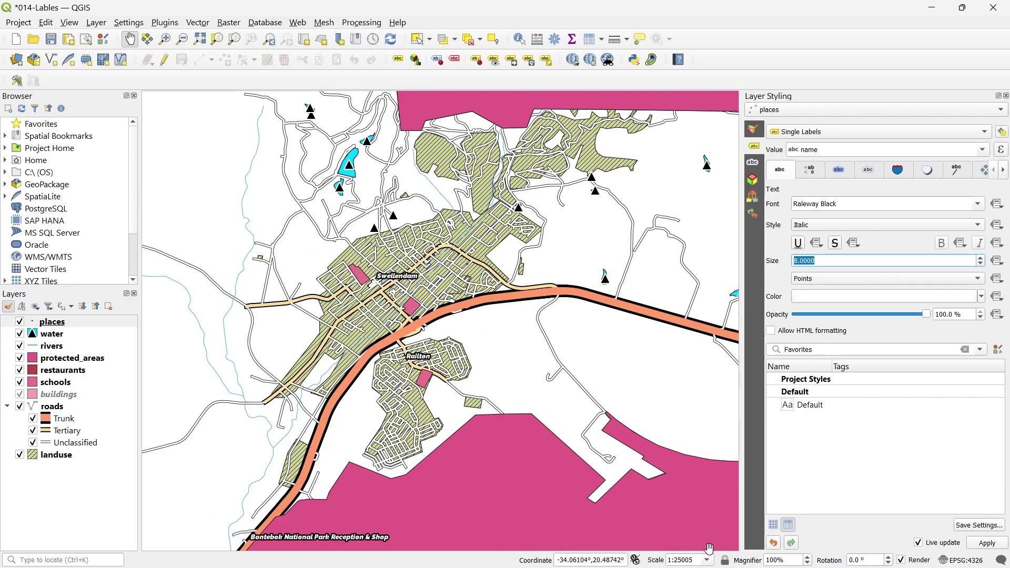
- Return the map scale to 1:100000 and review the places labels' formatting, buffer and placement settings
{"action": "left_click", "coordinate": [708, 561]}
{"action": "left_click", "coordinate": [684, 498]}
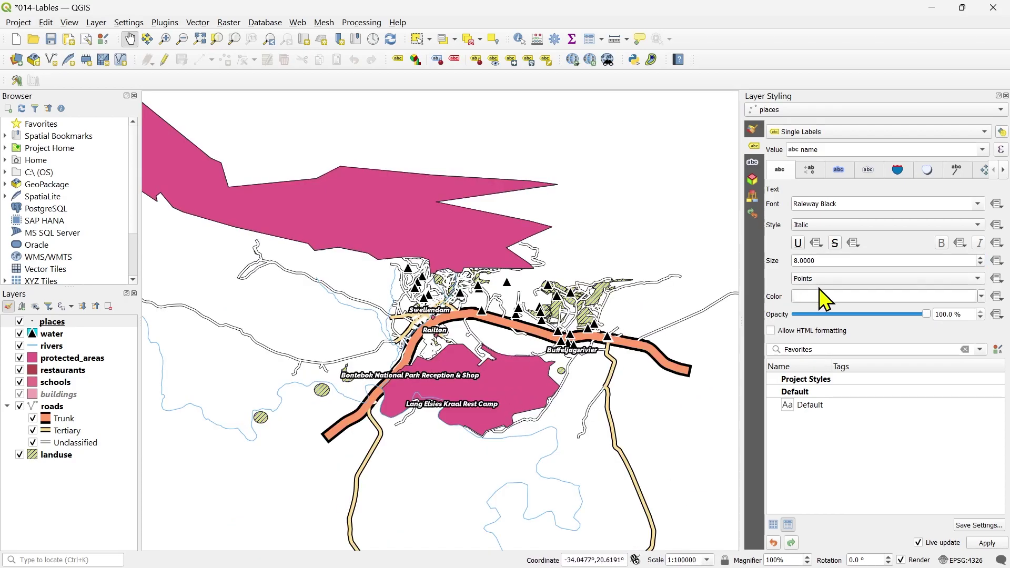
{"action": "left_click", "coordinate": [810, 170]}
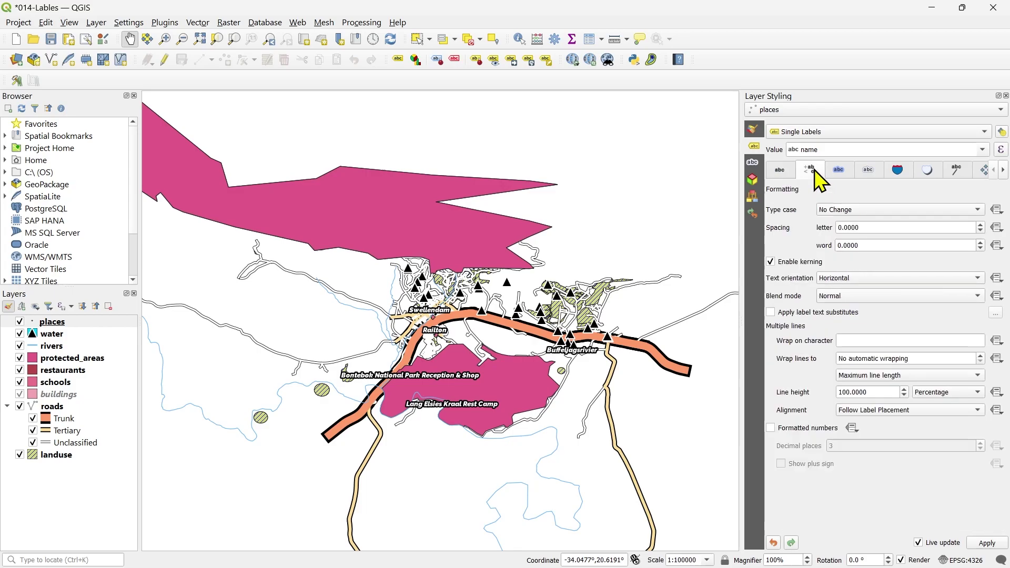
{"action": "left_click", "coordinate": [840, 170]}
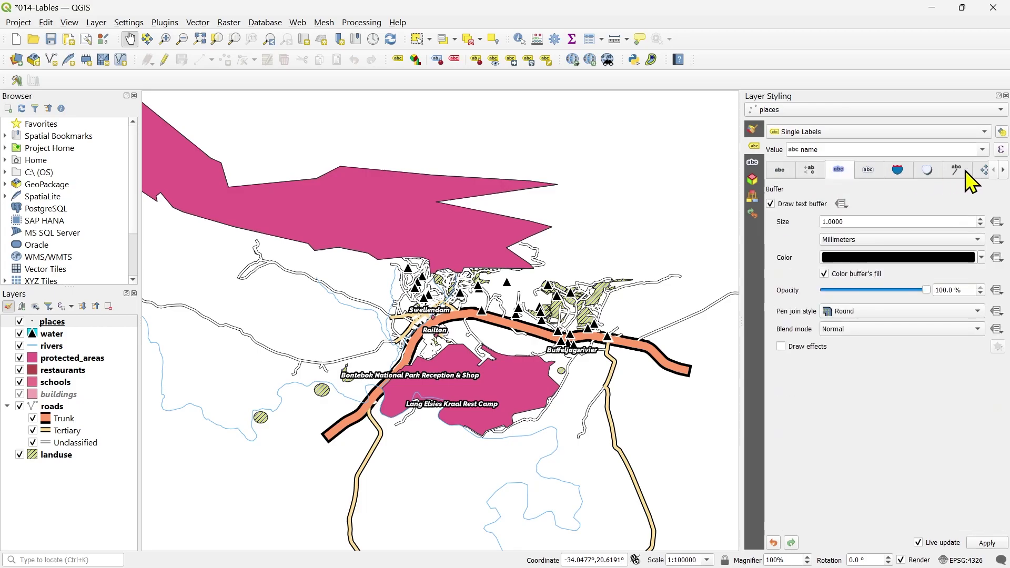
{"action": "left_click", "coordinate": [982, 171]}
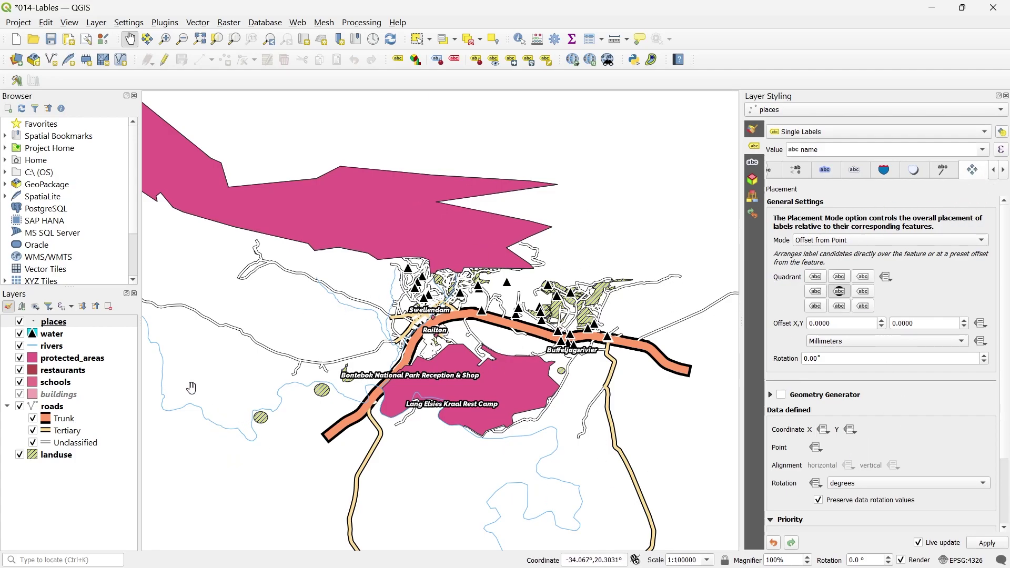
- Collapse the roads layer's legend classes and make roads the active layer, with the map focused on Swellendam's streets
{"action": "left_click", "coordinate": [7, 406]}
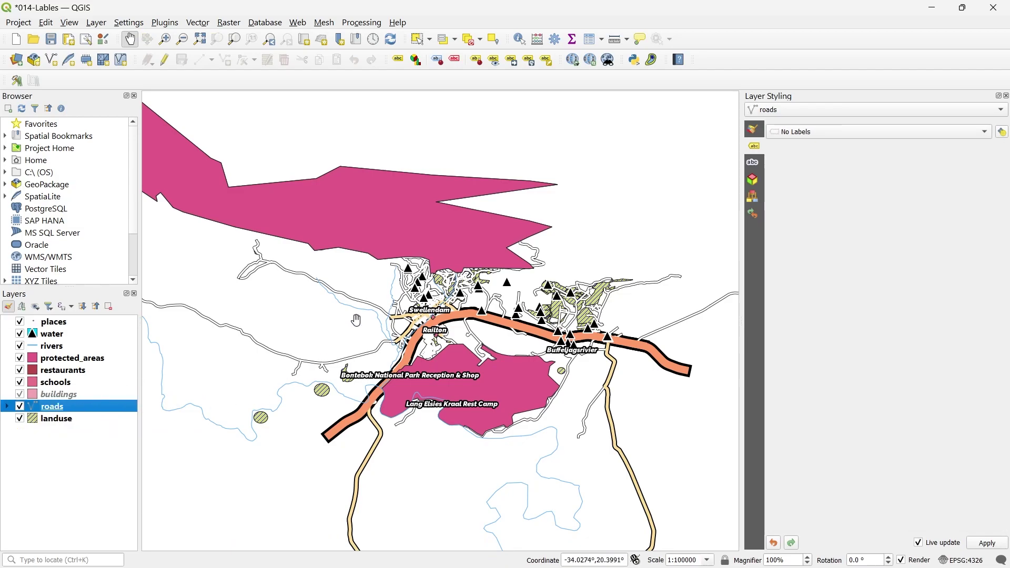
{"action": "scroll", "coordinate": [429, 313], "scroll_direction": "up", "scroll_amount": 2}
{"action": "scroll", "coordinate": [413, 271], "scroll_direction": "up", "scroll_amount": 3}
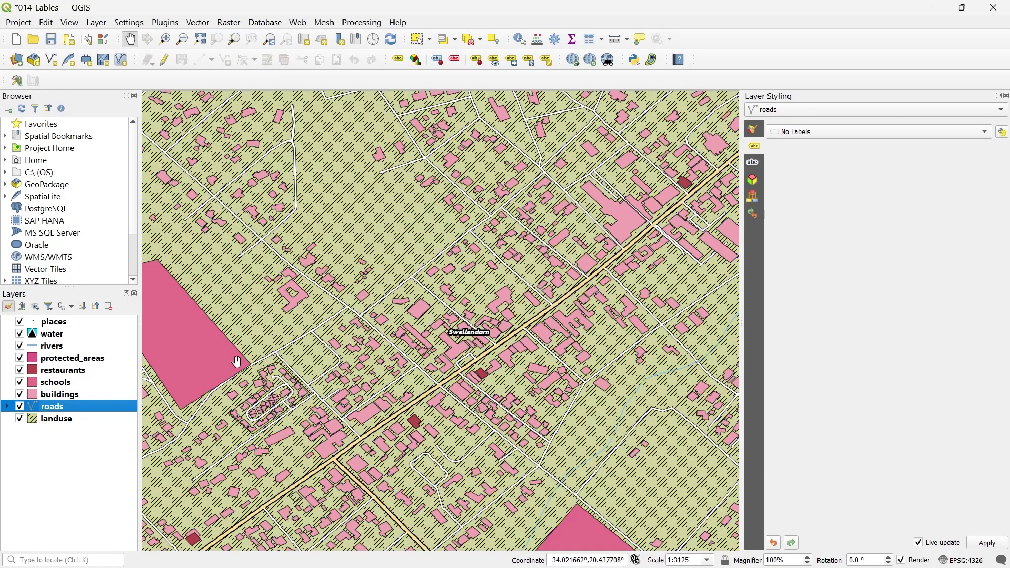
- Open the roads attribute table, examine the name column for street names, and close the table
{"action": "right_click", "coordinate": [106, 408]}
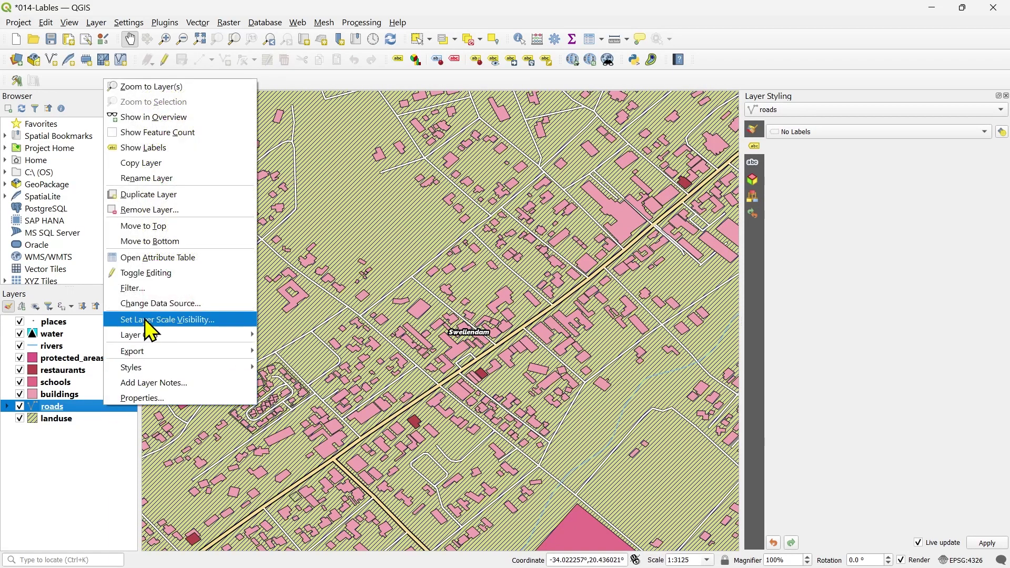
{"action": "key", "text": "Escape"}
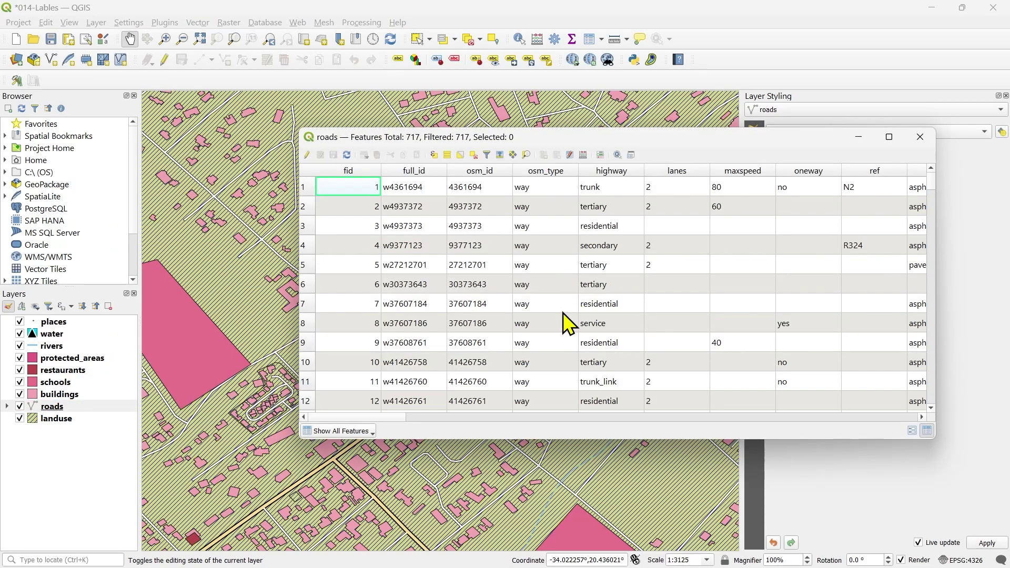
{"action": "left_click_drag", "start_coordinate": [373, 421], "coordinate": [463, 419]}
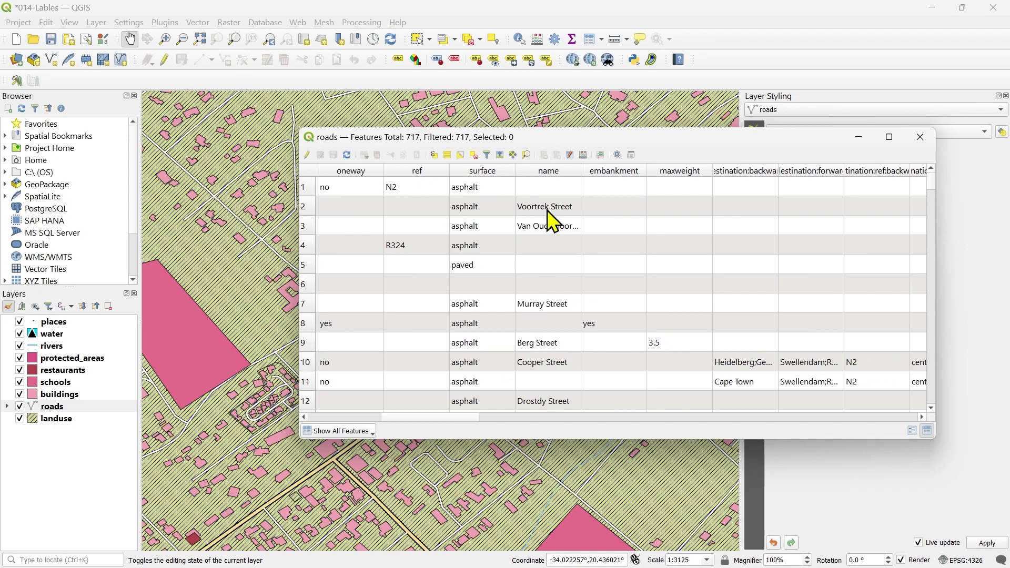
{"action": "left_click", "coordinate": [921, 137]}
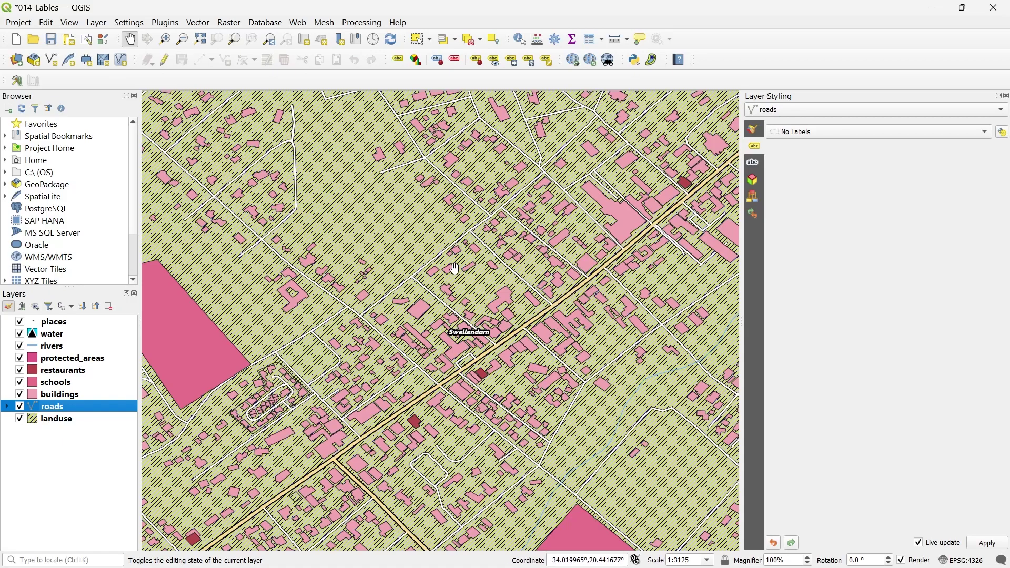
{"action": "scroll", "coordinate": [455, 269], "scroll_direction": "down", "scroll_amount": 1}
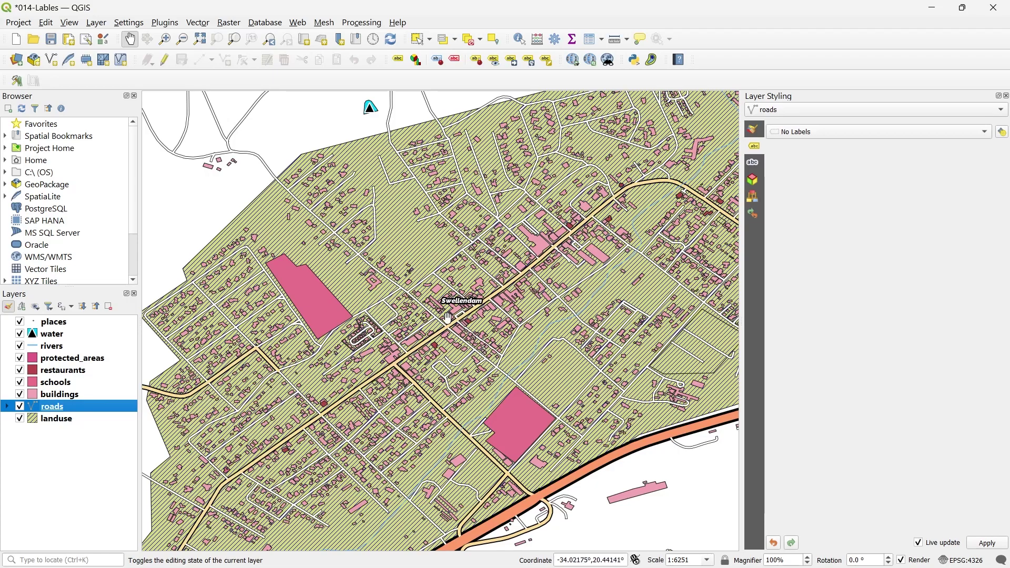
{"action": "scroll", "coordinate": [460, 307], "scroll_direction": "up", "scroll_amount": 1}
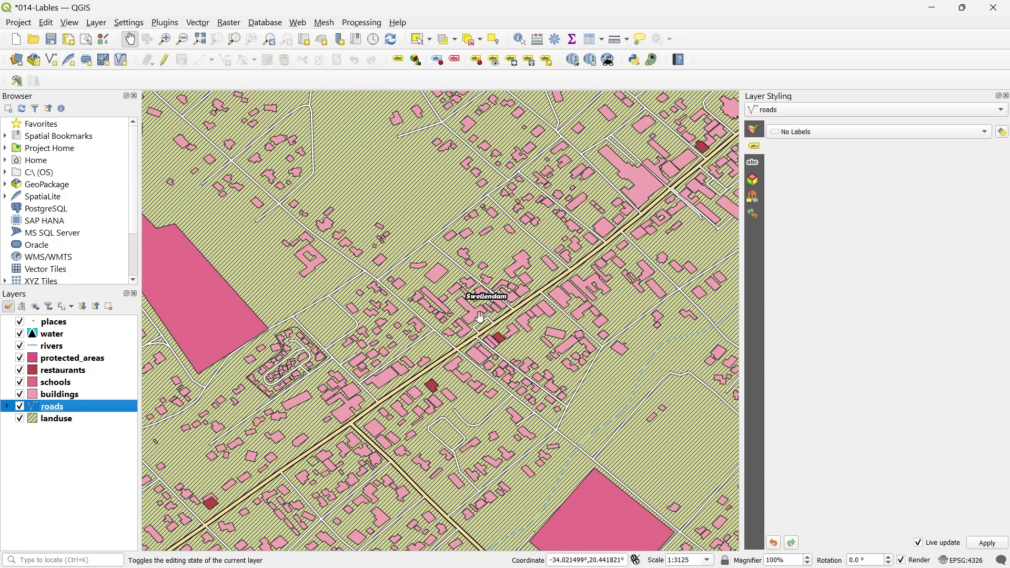
{"action": "scroll", "coordinate": [466, 345], "scroll_direction": "down", "scroll_amount": 1}
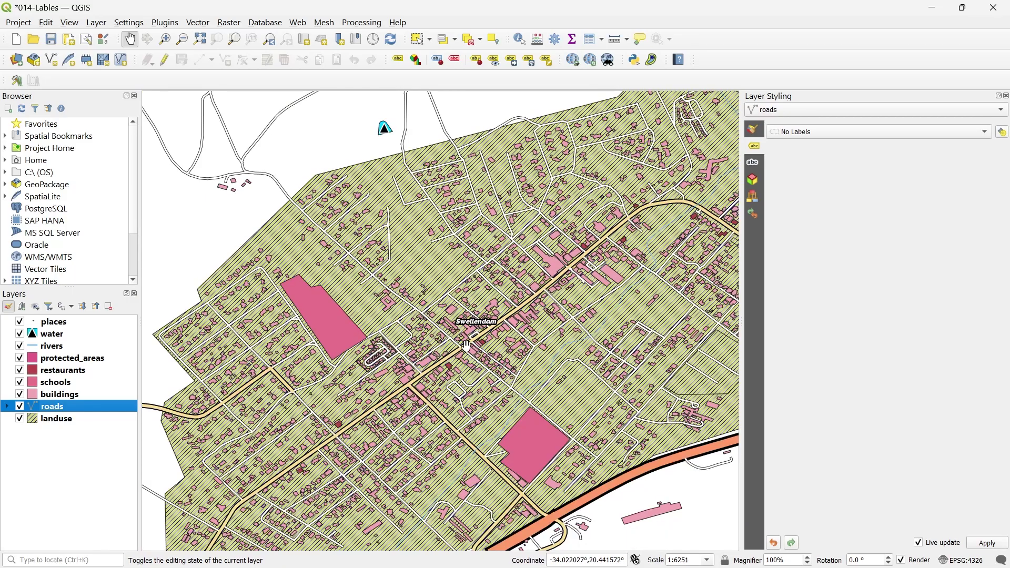